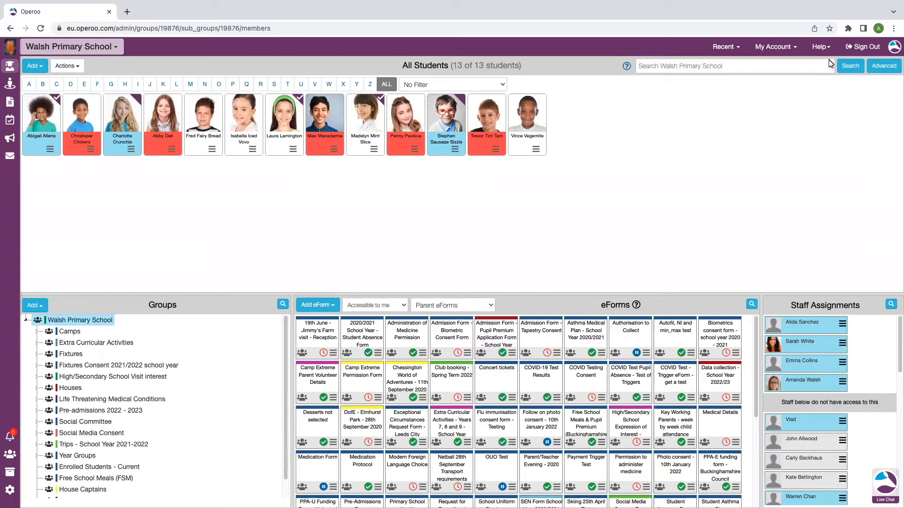
# - View the available help resources, such as FAQs and Support, without opening any of them
pyautogui.click(830, 51)
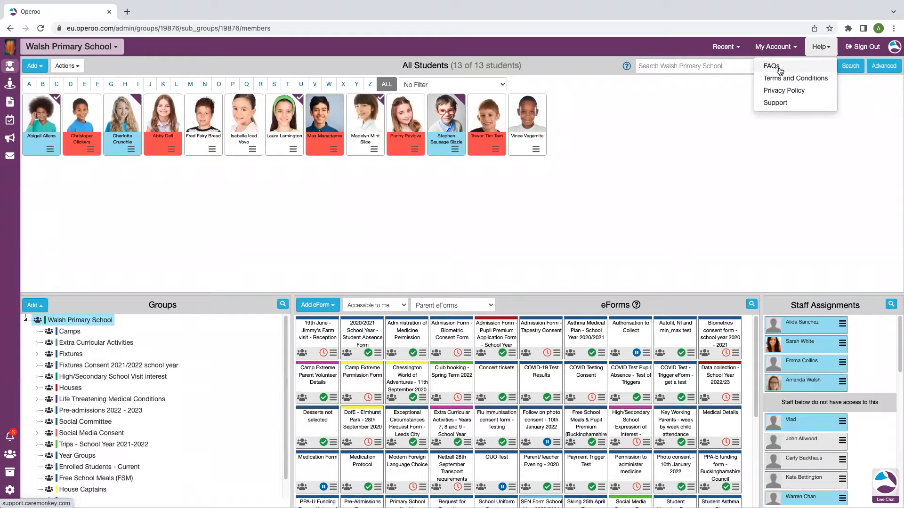
pyautogui.click(643, 207)
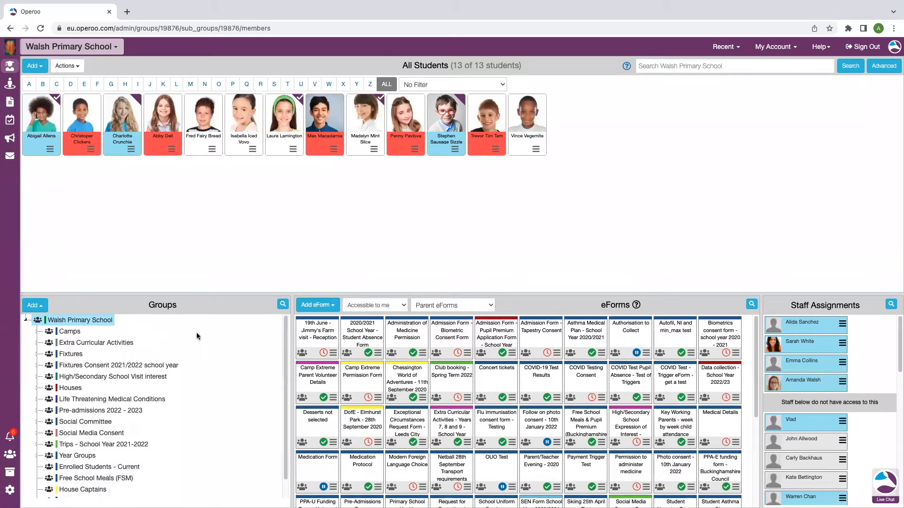
# - View the message form for the third student in All Students and return to the school dashboard
pyautogui.click(134, 156)
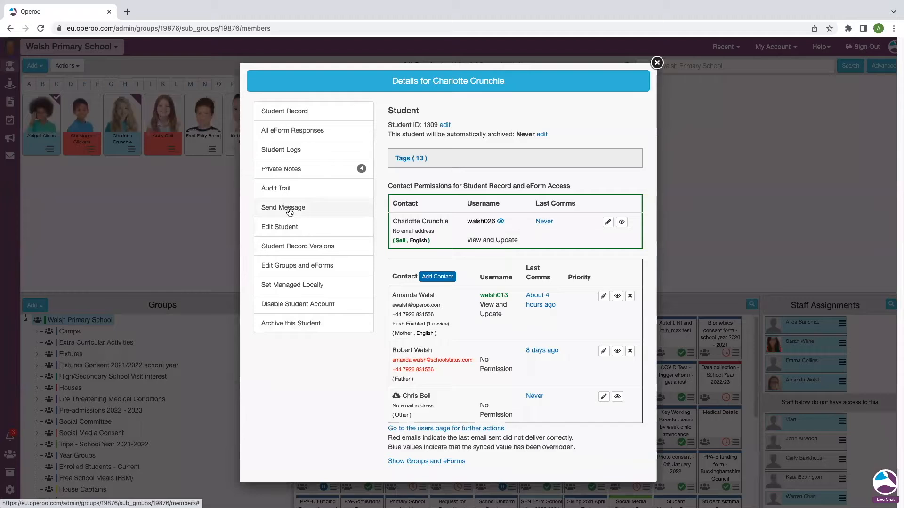
pyautogui.click(289, 210)
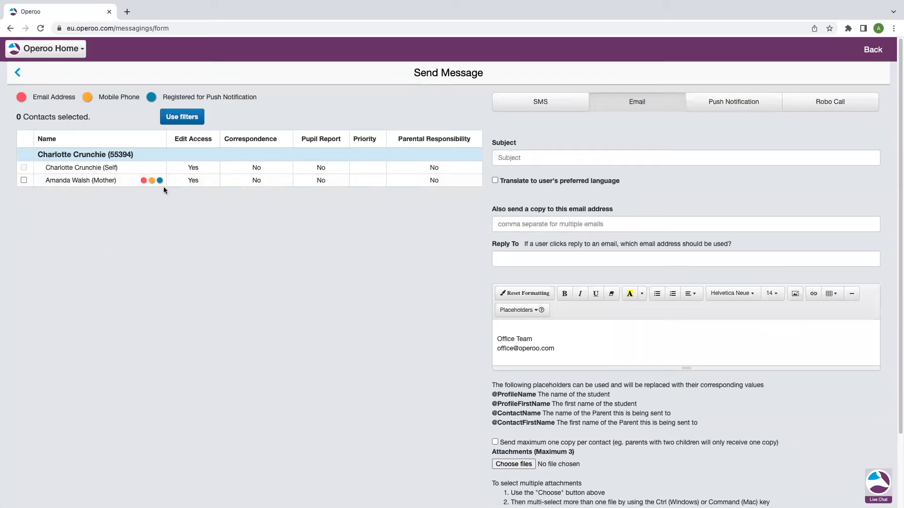
pyautogui.click(19, 75)
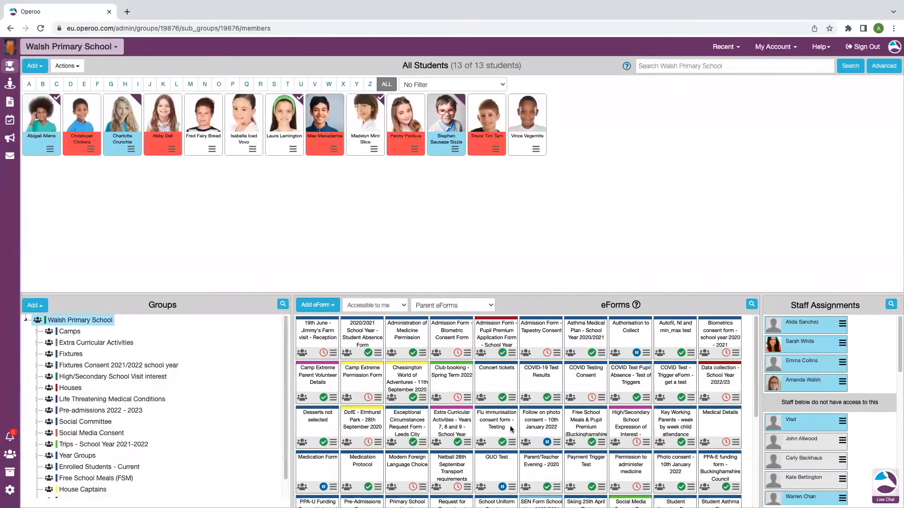
# - Enlarge the Groups and eForms area, view the message form for the Pre-admissions 2022 - 2023 group, and return to the school dashboard
pyautogui.moveTo(247, 296); pyautogui.dragTo(247, 218)
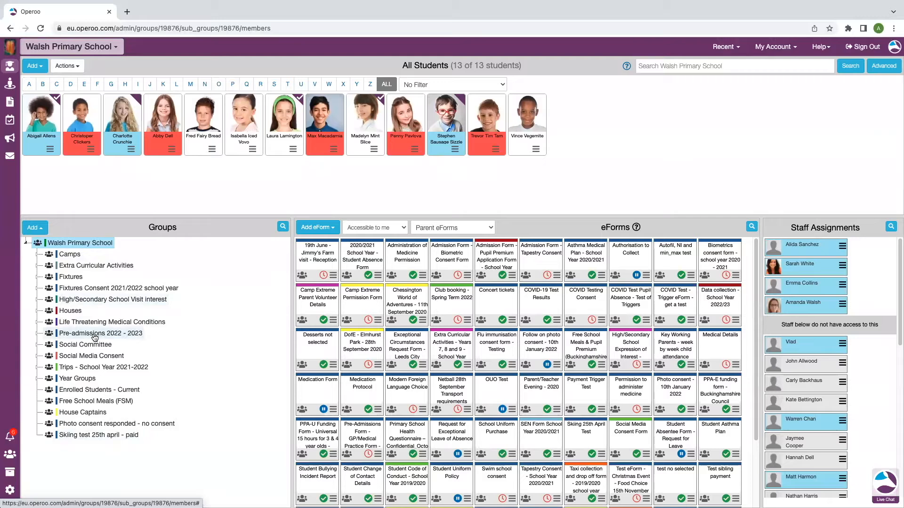
pyautogui.click(75, 335)
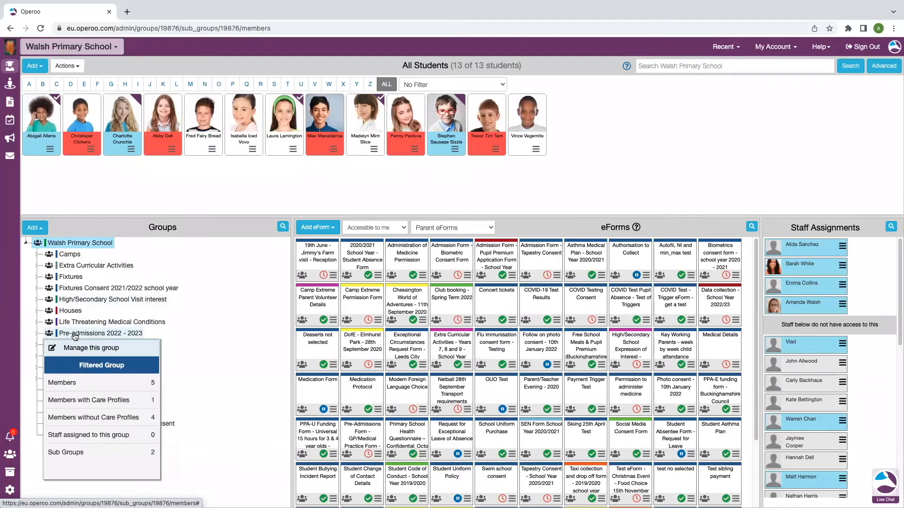
pyautogui.click(91, 348)
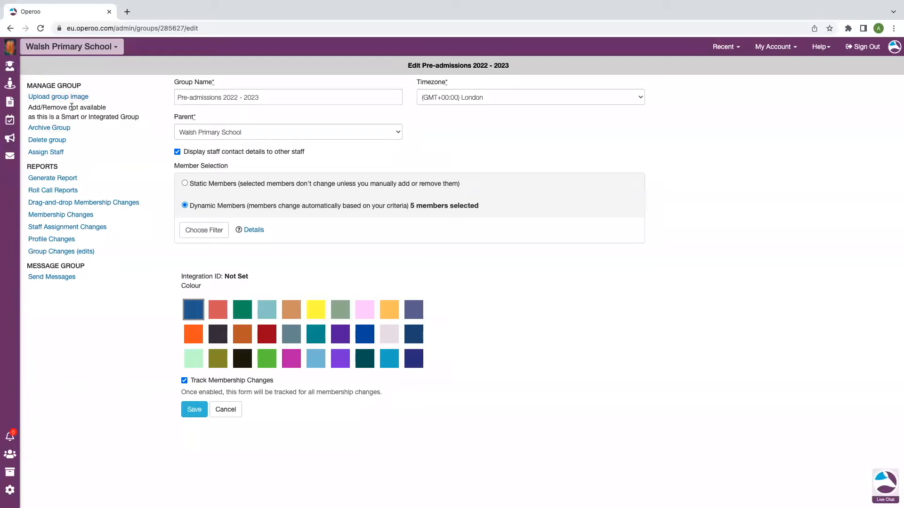
pyautogui.click(56, 282)
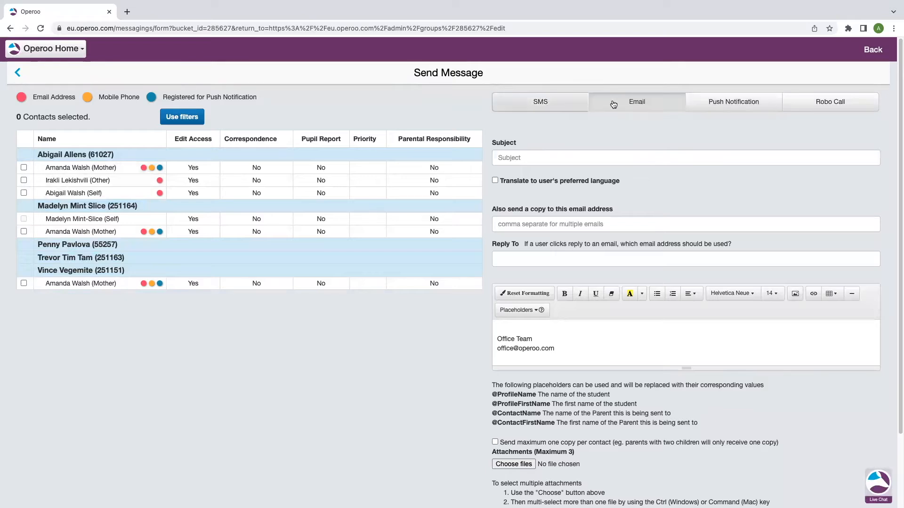
pyautogui.click(74, 50)
pyautogui.click(90, 71)
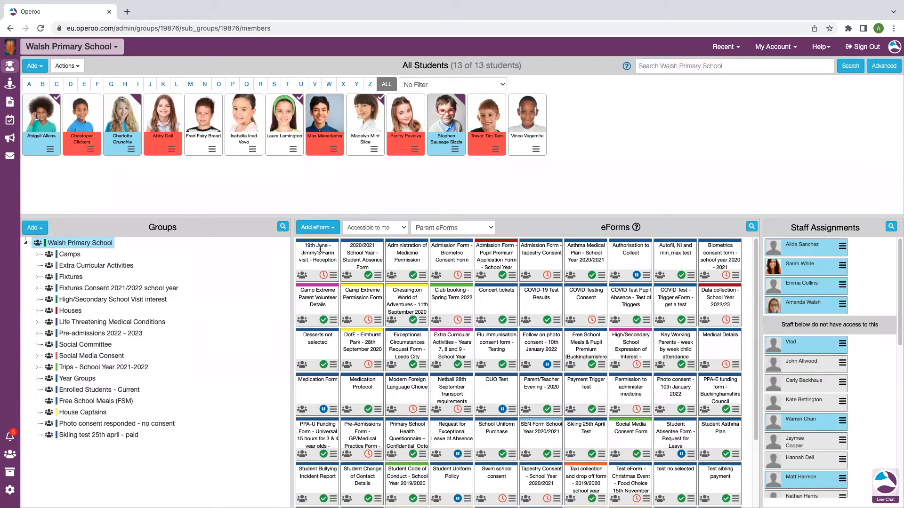
# - View the message form for members of the "19th June - Jimmy's Farm visit - Reception" eForm and return to the school dashboard
pyautogui.click(334, 278)
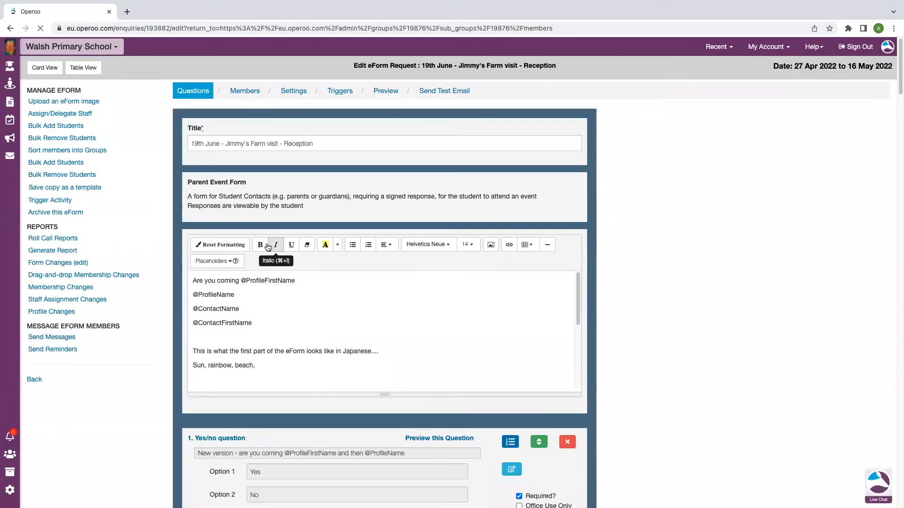
pyautogui.click(65, 342)
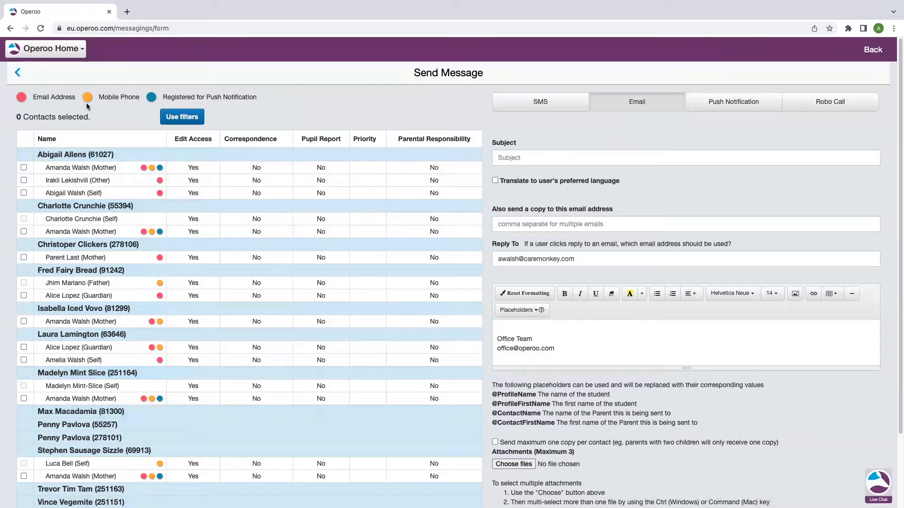
pyautogui.click(66, 49)
pyautogui.click(169, 71)
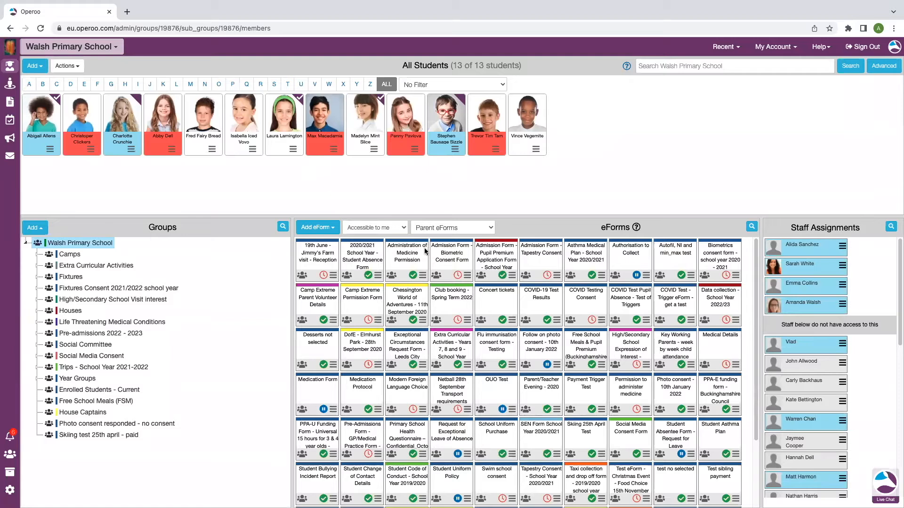
# - Open the Message Centre and examine the creation date and success rate of the most recent message
pyautogui.click(9, 157)
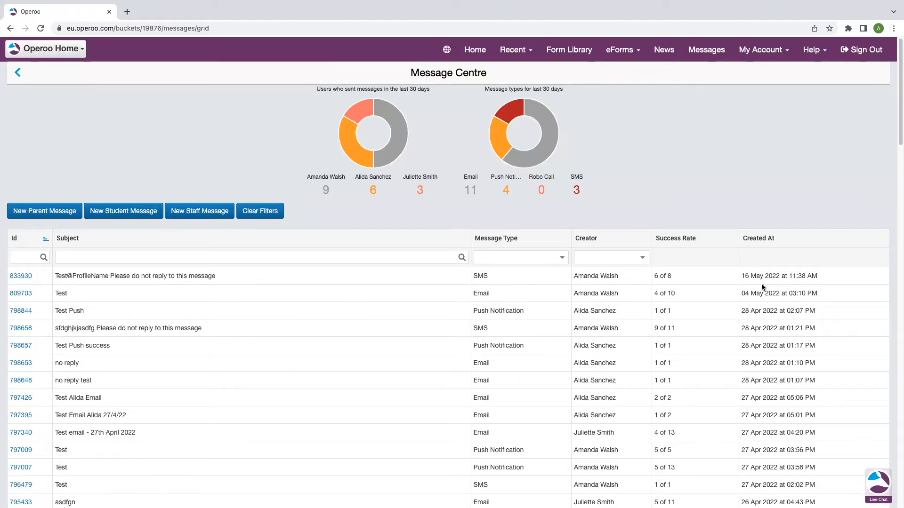
pyautogui.moveTo(835, 280); pyautogui.dragTo(739, 276)
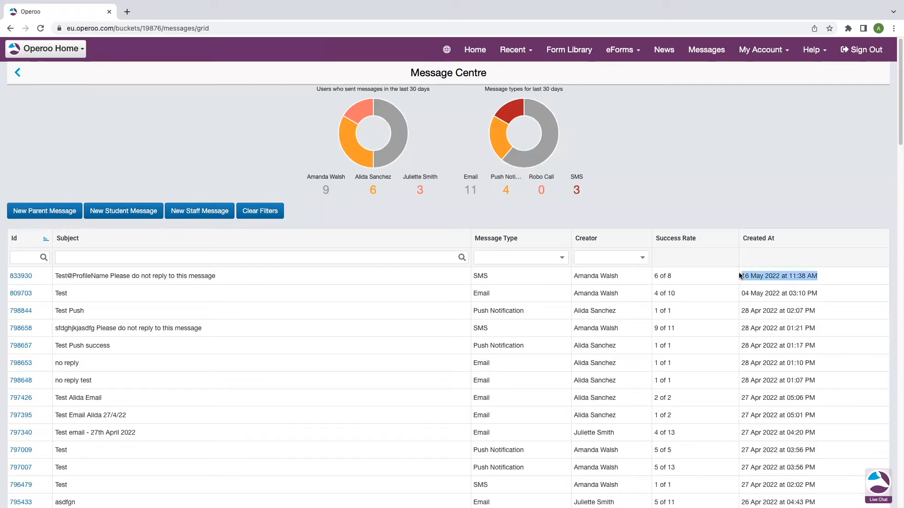
pyautogui.click(695, 254)
pyautogui.moveTo(677, 278); pyautogui.dragTo(655, 279)
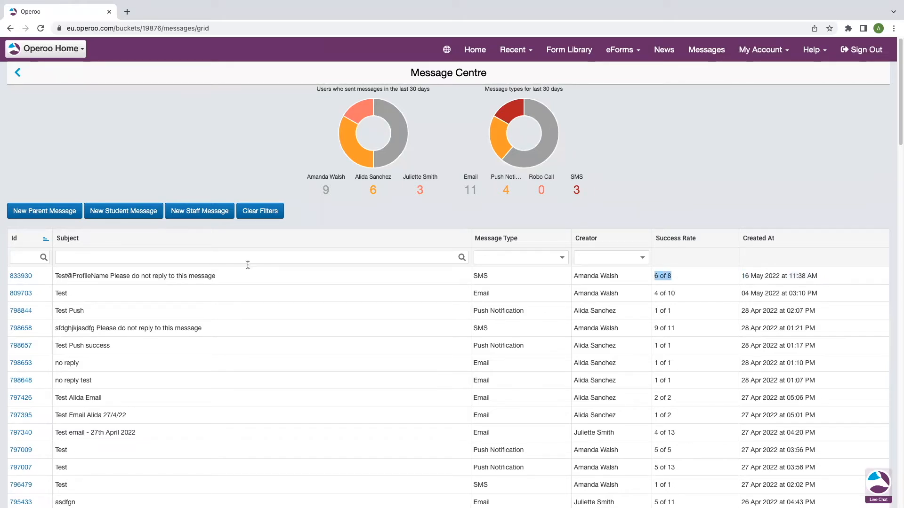
pyautogui.click(675, 279)
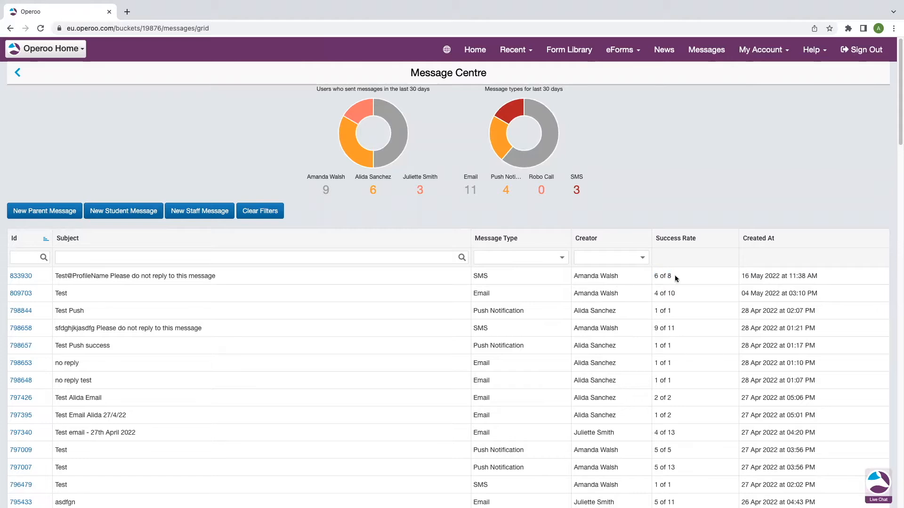
# - Examine the latest SMS message's delivery details and content, and return to the Message Centre
pyautogui.click(21, 276)
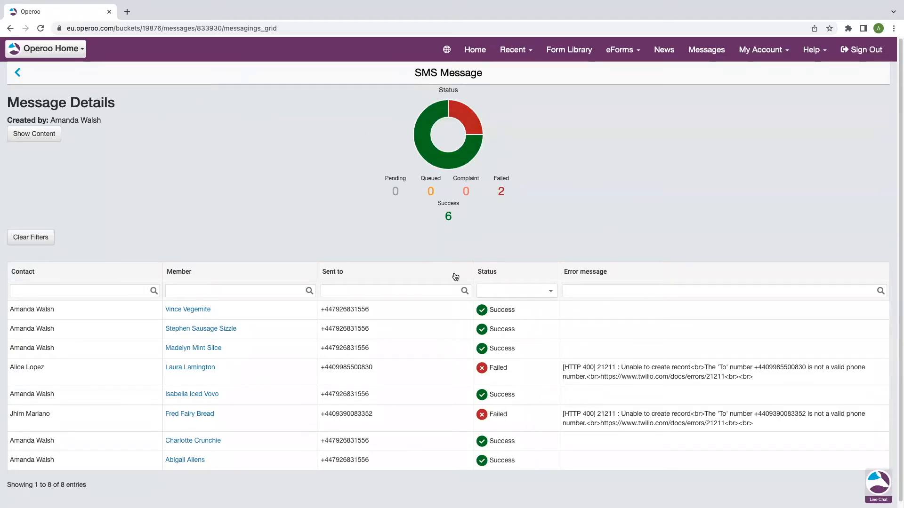
pyautogui.scroll(-1, 449, 330)
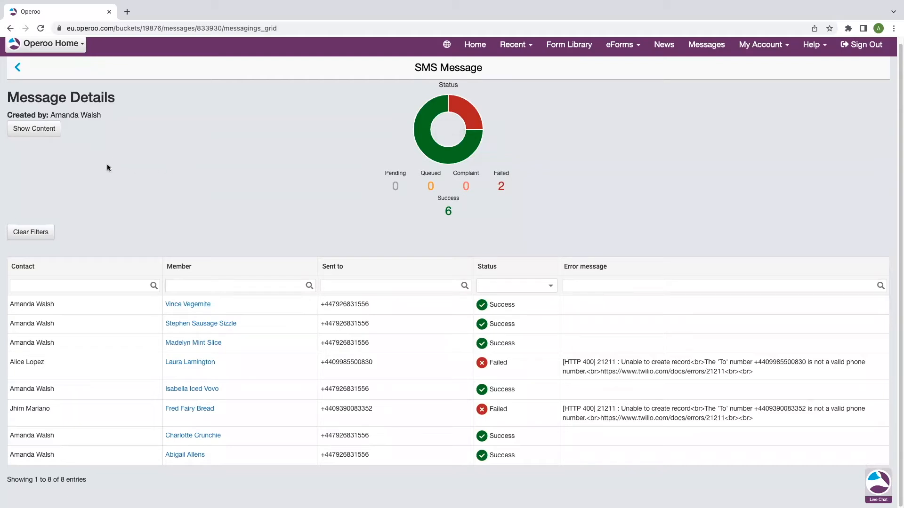
pyautogui.click(52, 132)
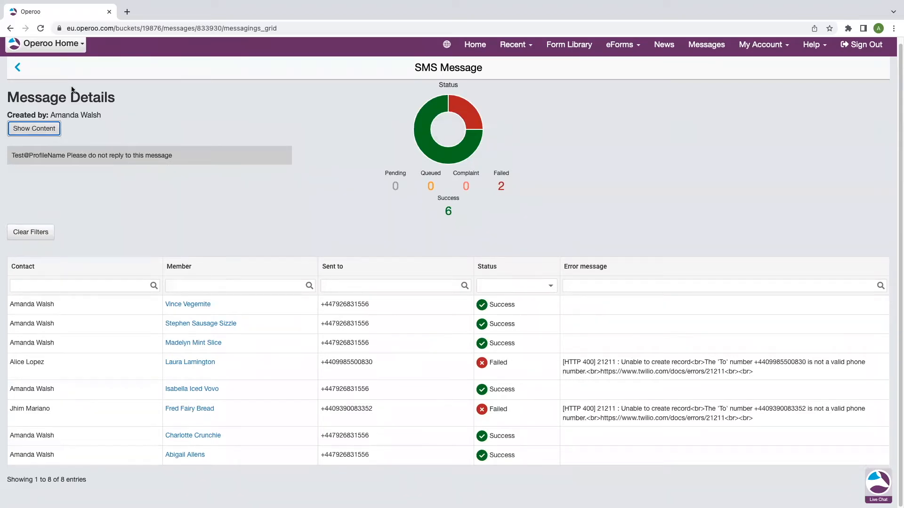
pyautogui.click(45, 44)
pyautogui.click(41, 57)
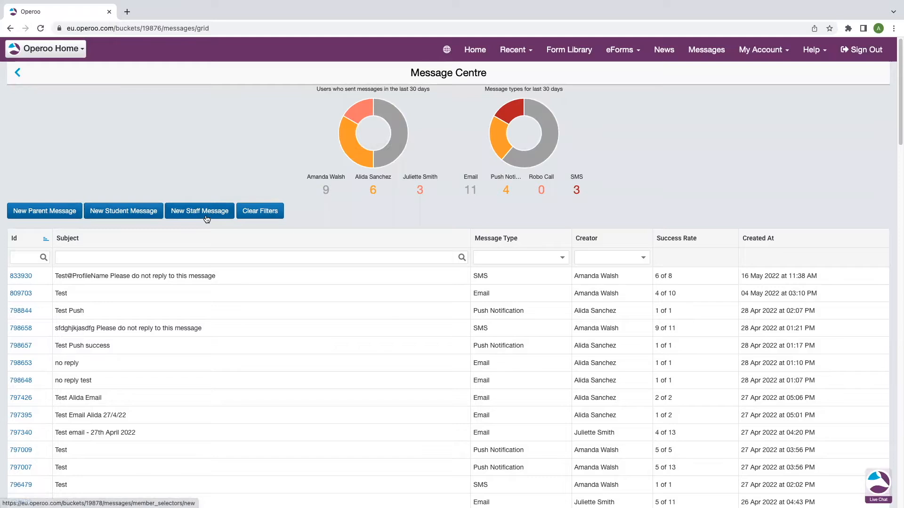
# - Start a new parent message and select the whole Walsh Primary School group as its recipients
pyautogui.click(47, 218)
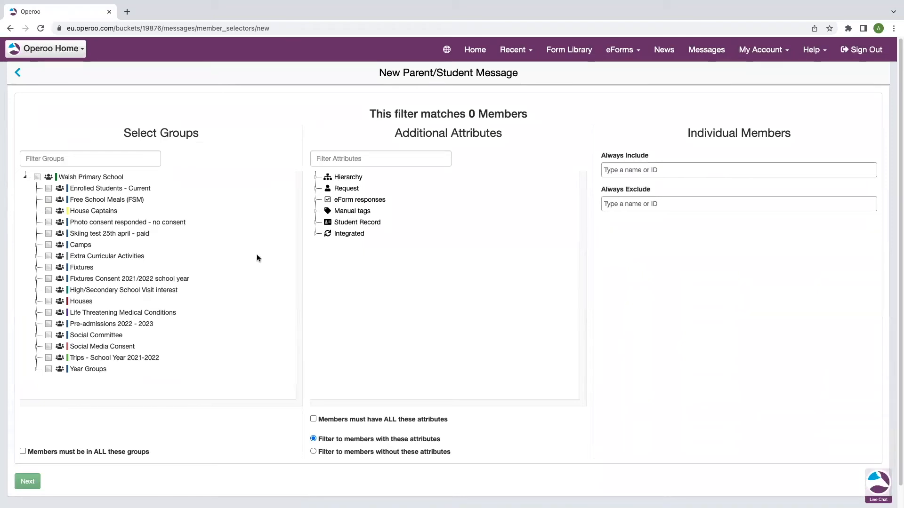
pyautogui.click(37, 178)
pyautogui.moveTo(543, 116); pyautogui.dragTo(370, 116)
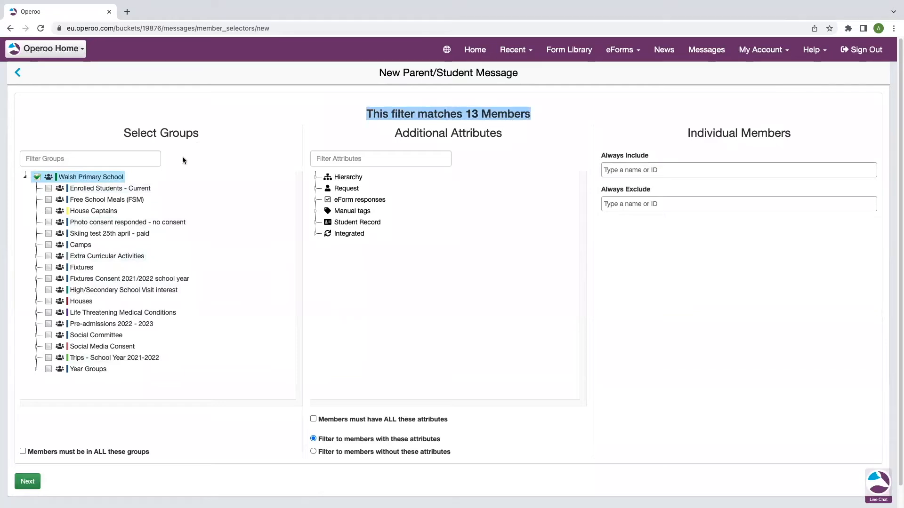
# - Try the Pre-admissions 2022 - 2023 group as the recipients, and go back to the whole Walsh Primary School group
pyautogui.click(37, 178)
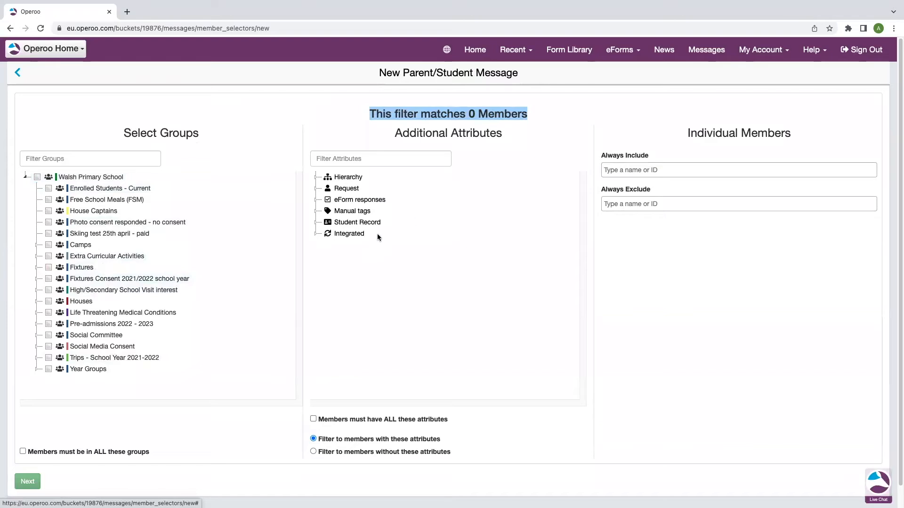
pyautogui.click(49, 324)
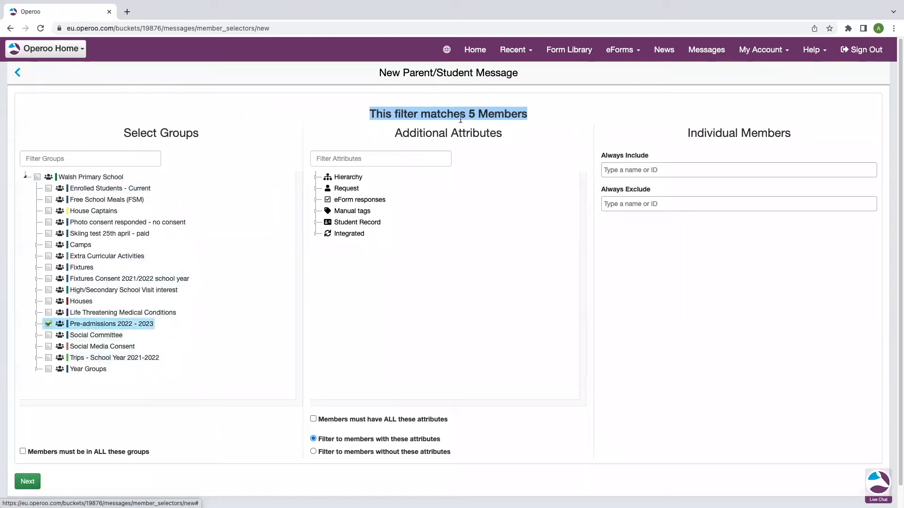
pyautogui.click(48, 323)
pyautogui.click(37, 177)
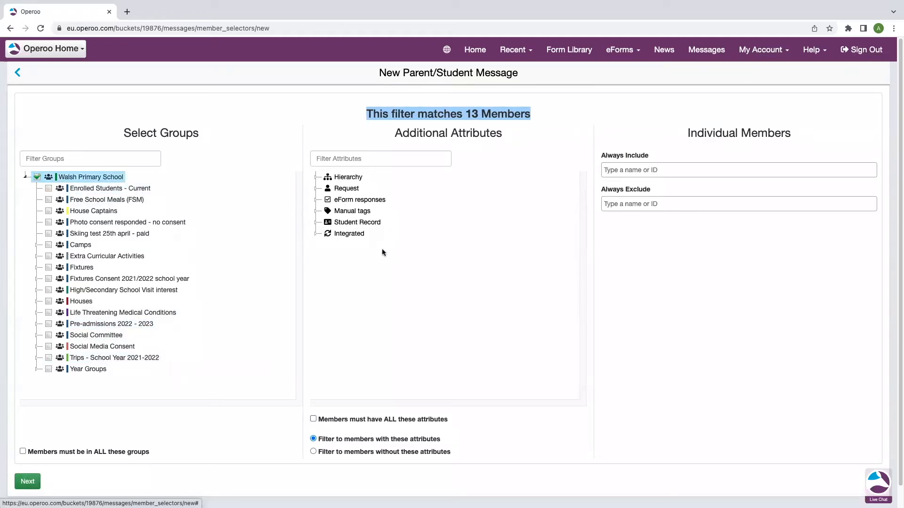
# - Examine the Student Record attributes available for filtering recipients, including the Medical Data options, and collapse them again
pyautogui.click(317, 223)
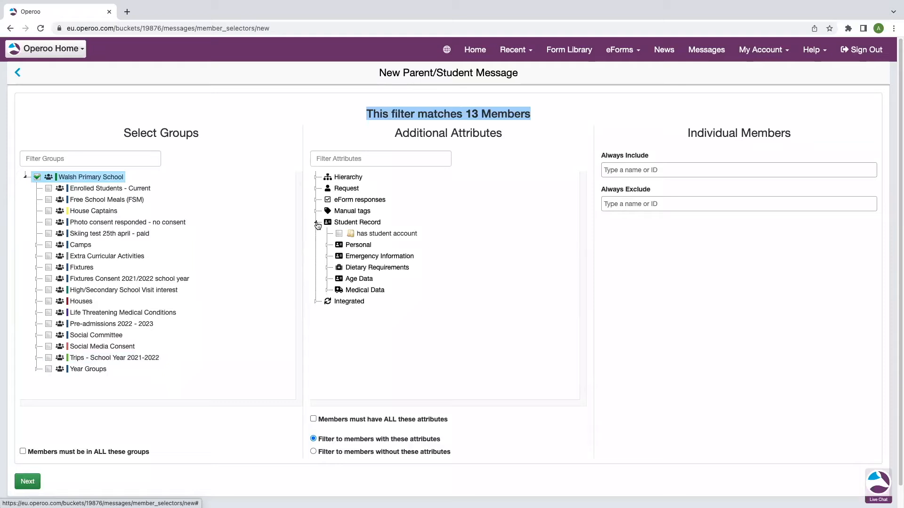
pyautogui.click(329, 291)
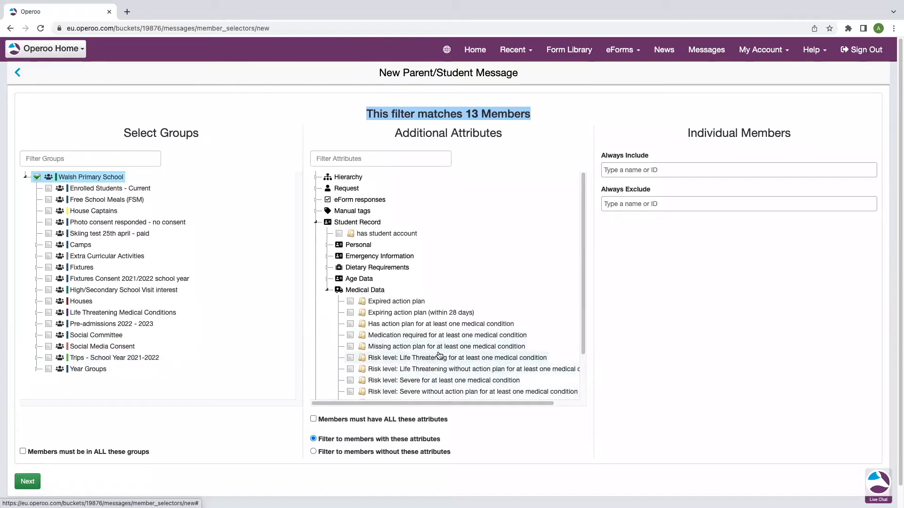
pyautogui.click(328, 291)
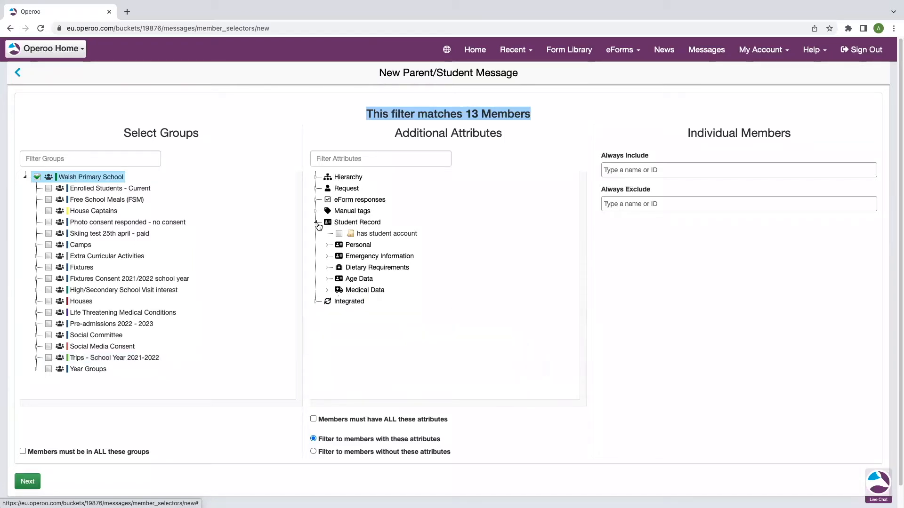
pyautogui.click(316, 223)
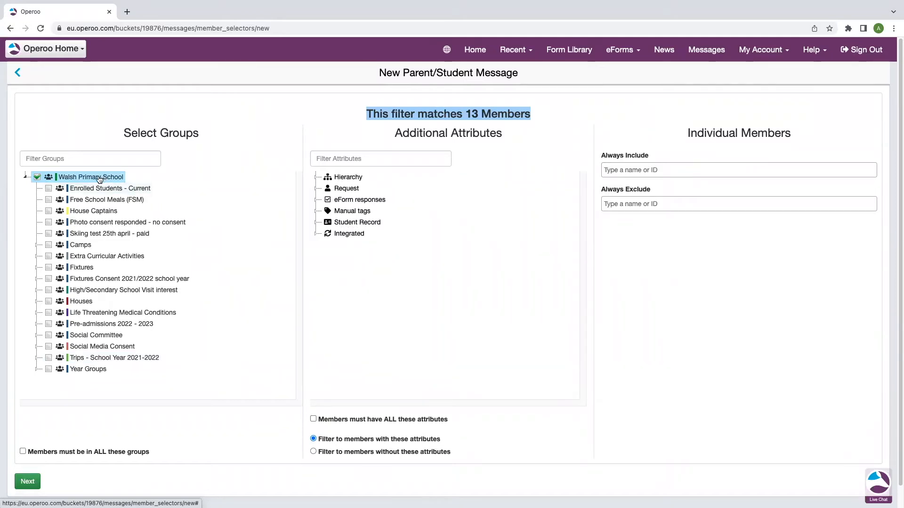
# - Always exclude the third suggested student from the recipients and continue to the Send Message form
pyautogui.click(642, 204)
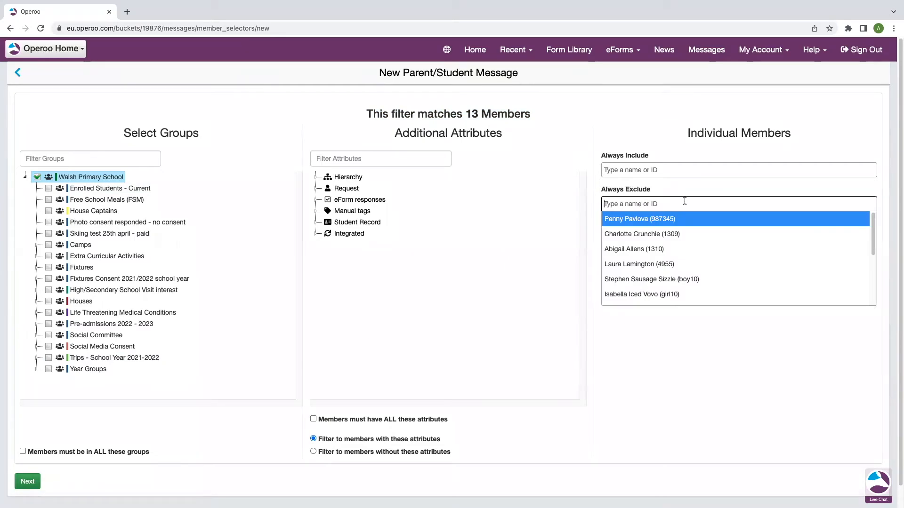
pyautogui.click(669, 254)
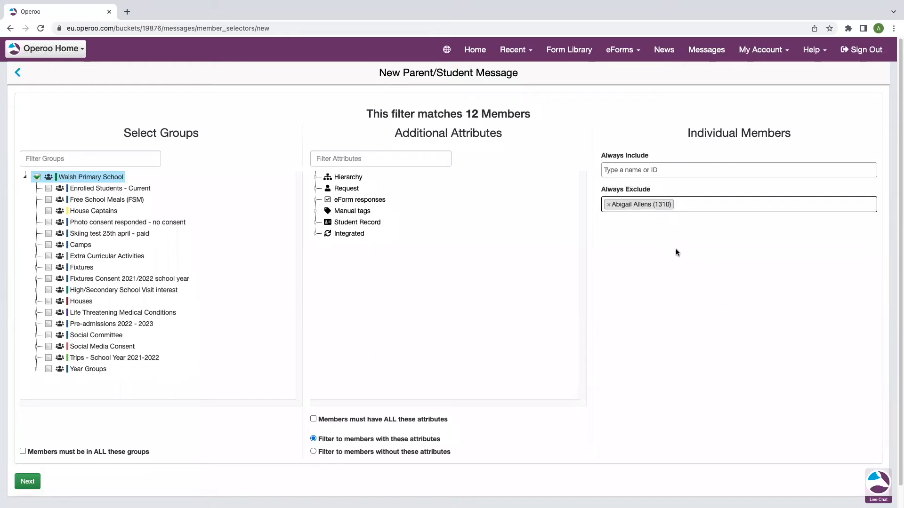
pyautogui.moveTo(535, 116); pyautogui.dragTo(365, 117)
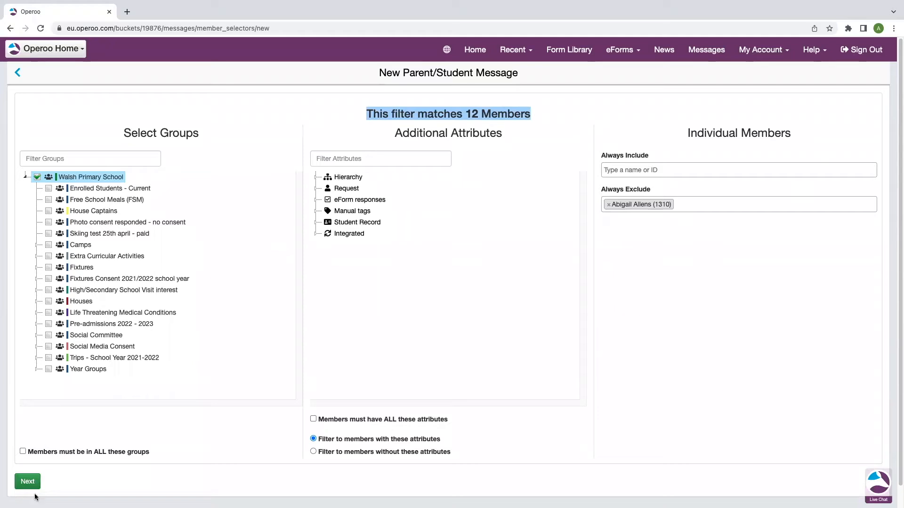
pyautogui.click(27, 482)
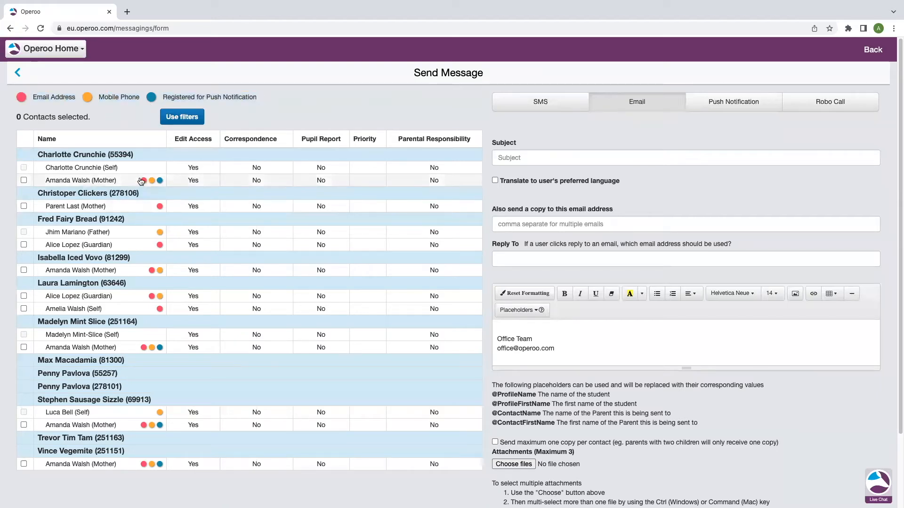
pyautogui.moveTo(143, 184)
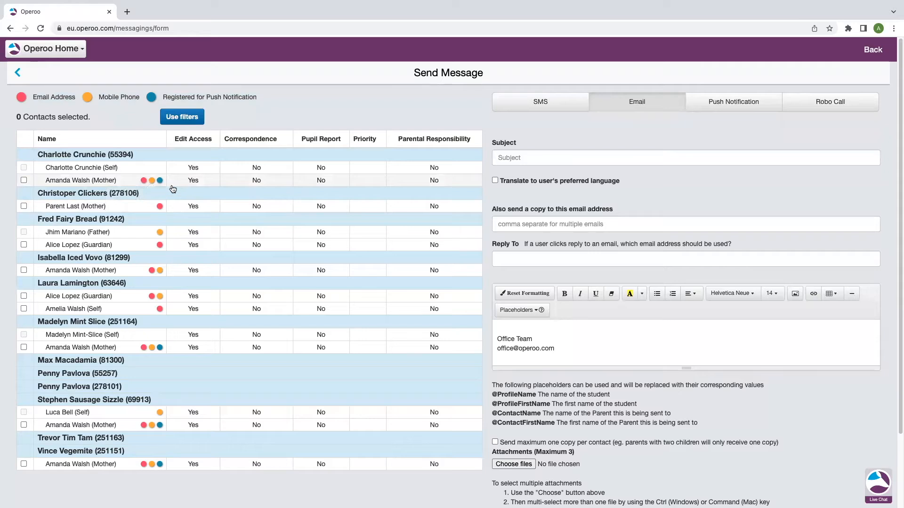
# - Try selecting the recipients with the All Contacts filter, and clear that filter again
pyautogui.click(184, 121)
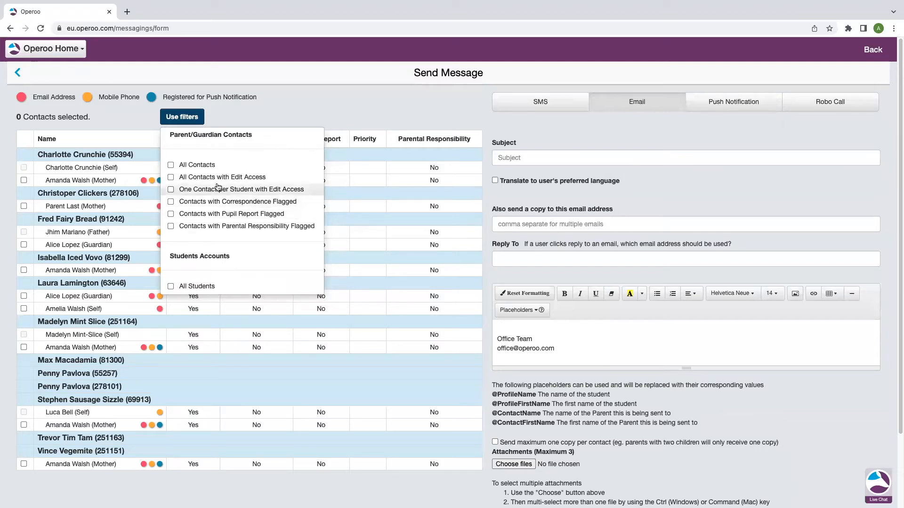
pyautogui.click(170, 165)
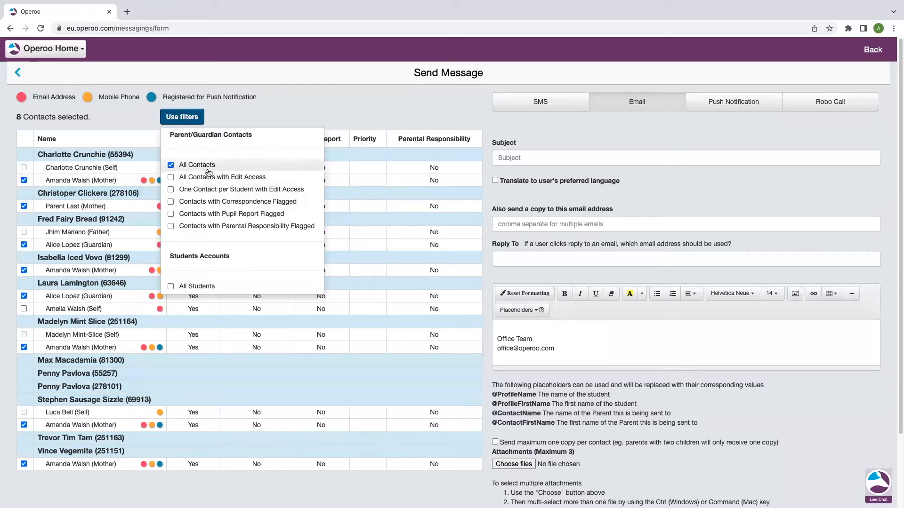
pyautogui.click(171, 165)
# - Select only the first listed student's mother as a recipient, after trying the third student's guardian as an additional contact
pyautogui.click(23, 180)
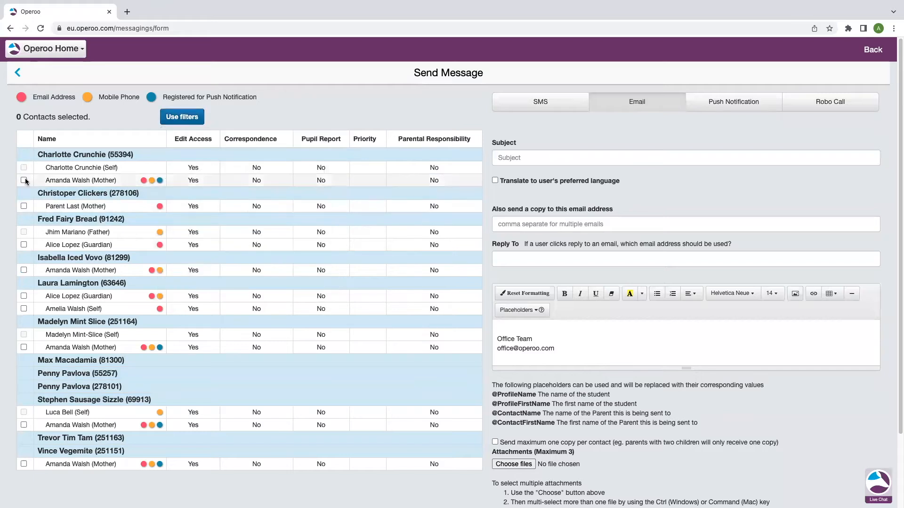
pyautogui.click(24, 245)
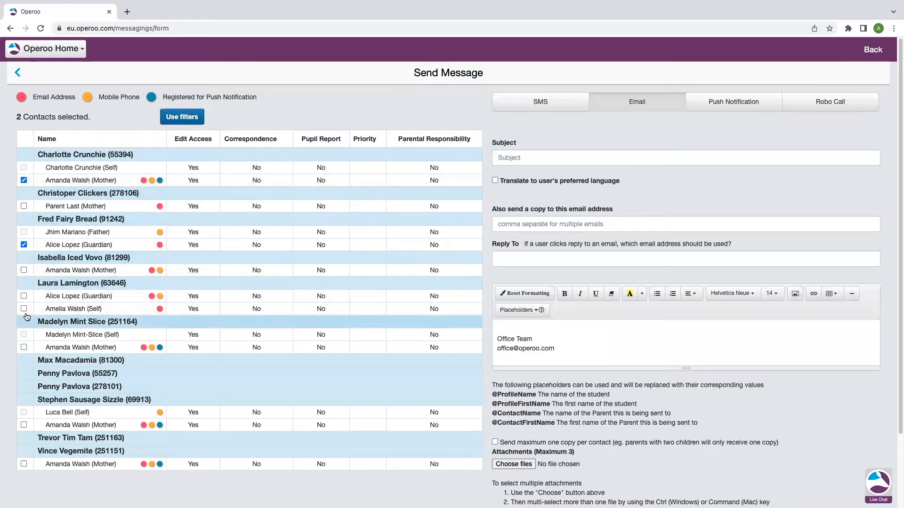
pyautogui.click(24, 245)
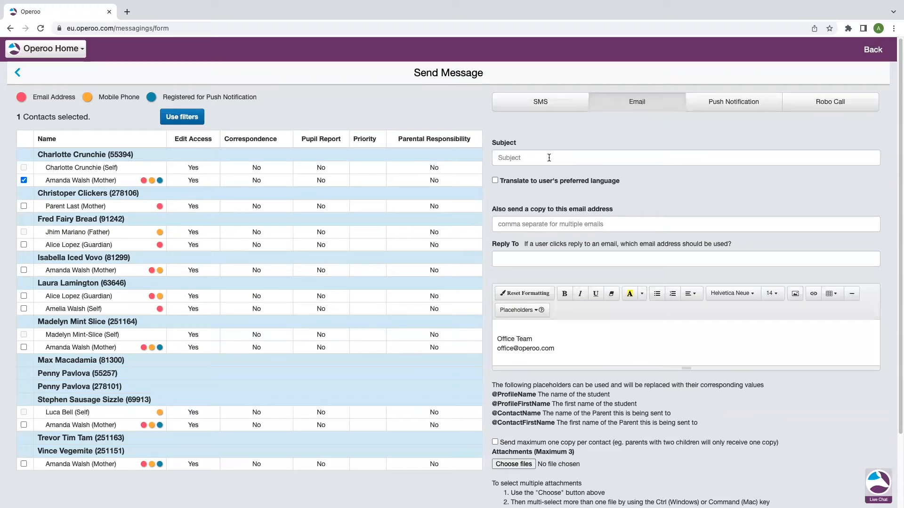
# - Set the email subject to "Test" and have the message translated to the user's preferred language
pyautogui.click(532, 159)
pyautogui.write('Test')
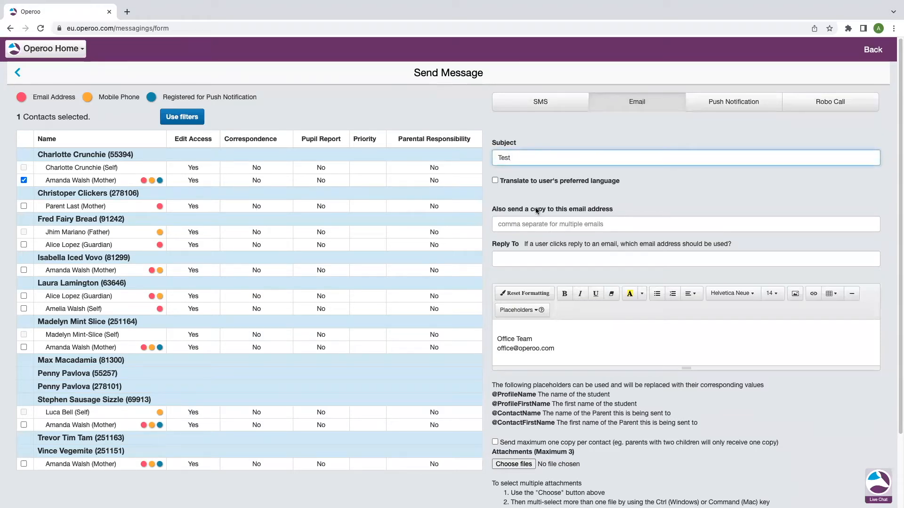
pyautogui.click(495, 181)
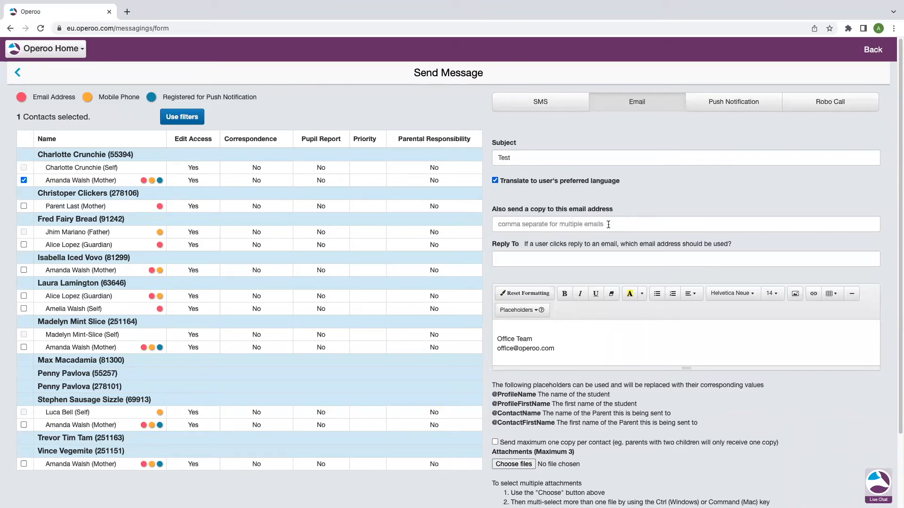
# - Add the suggested email address as a copy recipient and leave the Reply To address empty
pyautogui.click(609, 224)
pyautogui.click(600, 244)
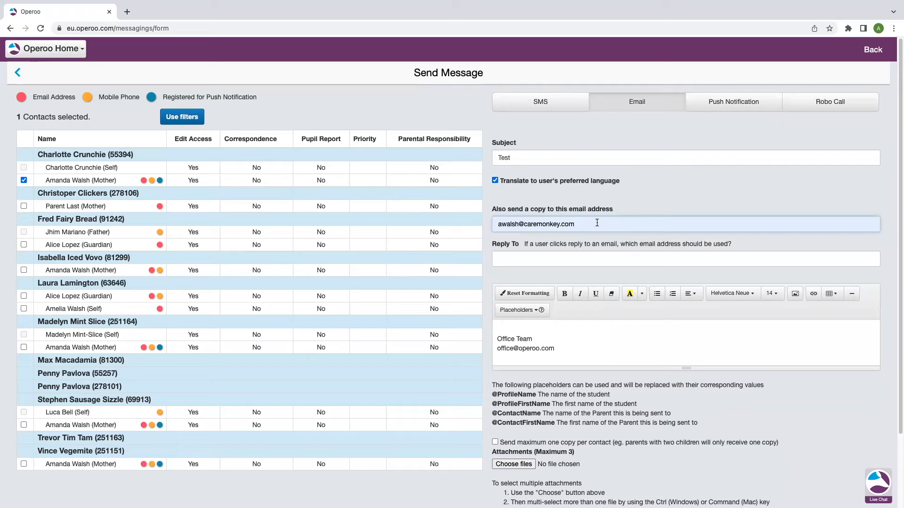
pyautogui.click(518, 258)
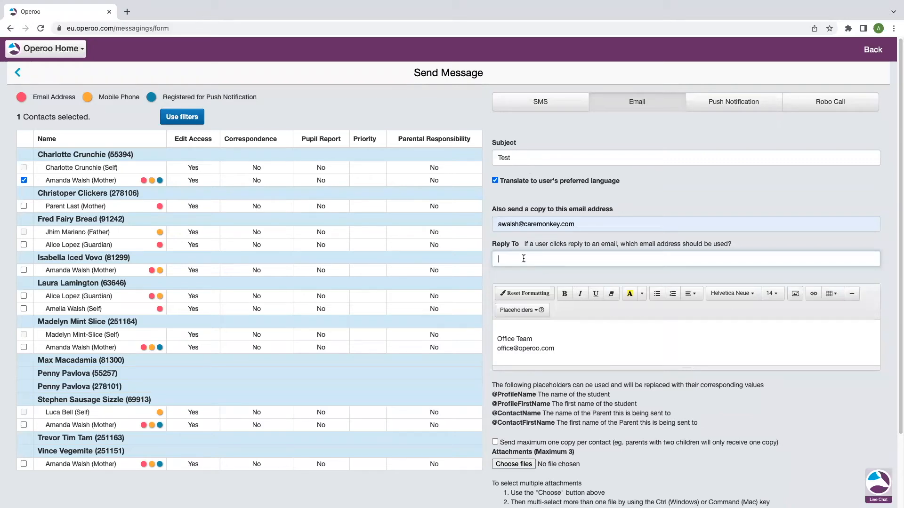
# - Write "Dear parent/carer," above the signature in the email body and start a new line below it
pyautogui.click(531, 330)
pyautogui.write('Dear par')
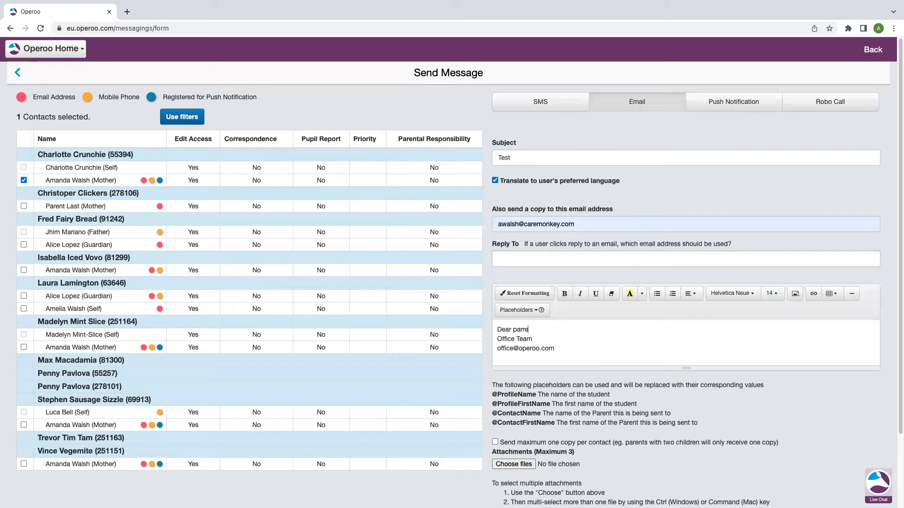
pyautogui.write('ent c')
pyautogui.press('BackSpace')
pyautogui.press('BackSpace')
pyautogui.write('/carer,')
pyautogui.press('Return')
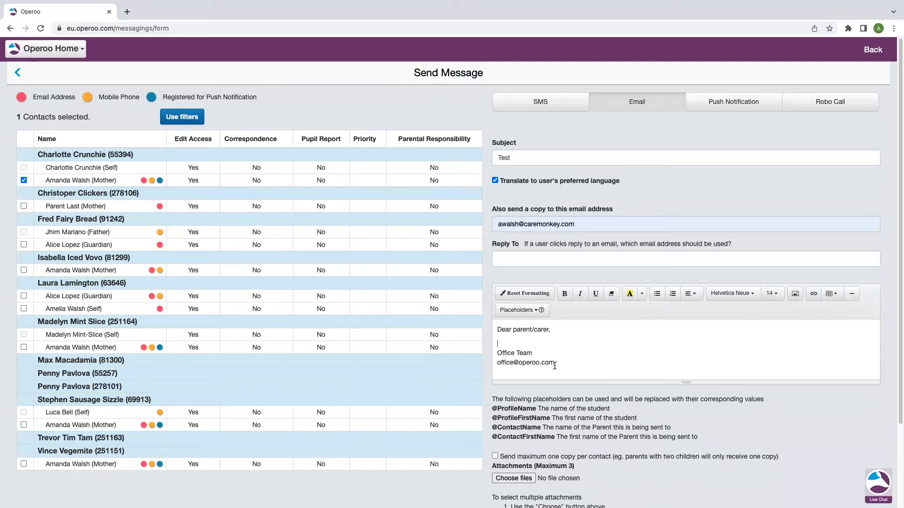
pyautogui.scroll(-2, 564, 340)
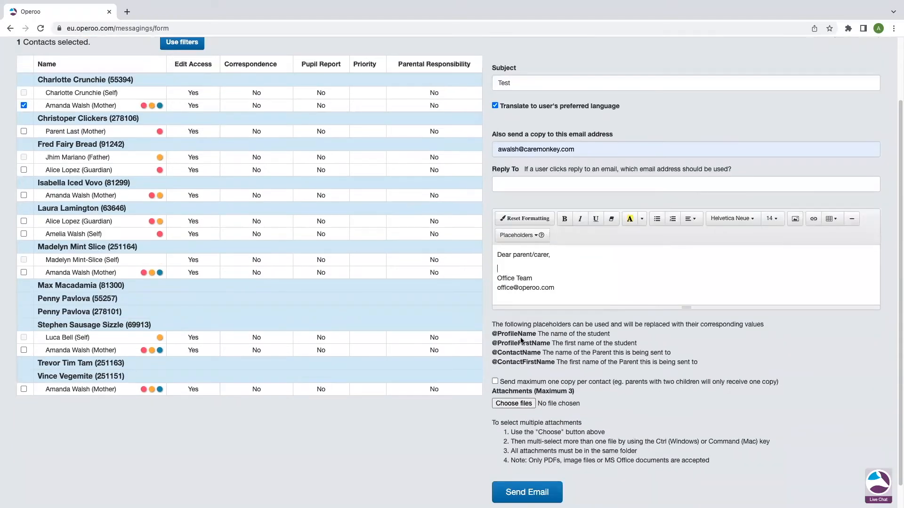
pyautogui.moveTo(541, 237)
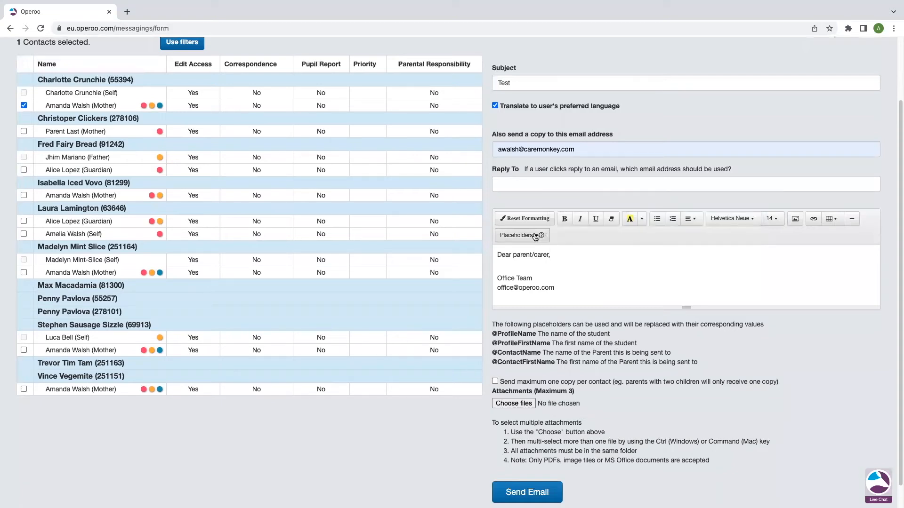
pyautogui.click(535, 235)
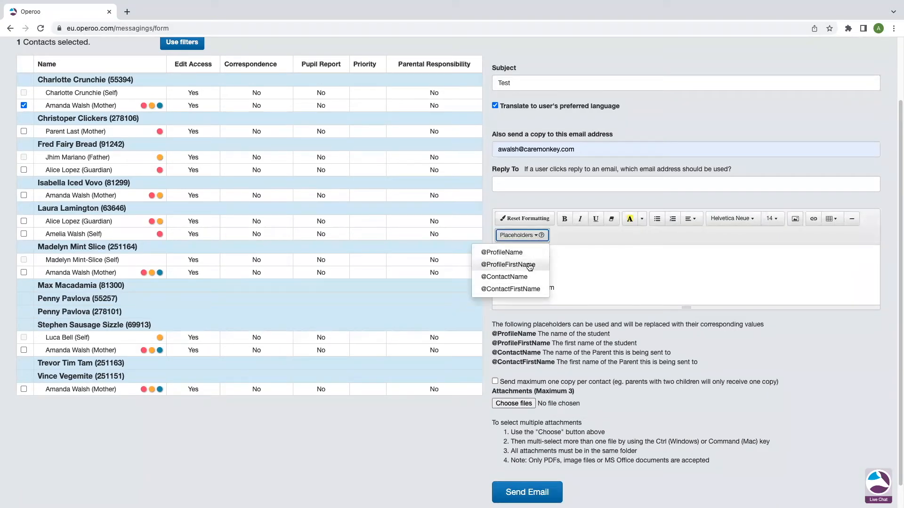
pyautogui.click(508, 266)
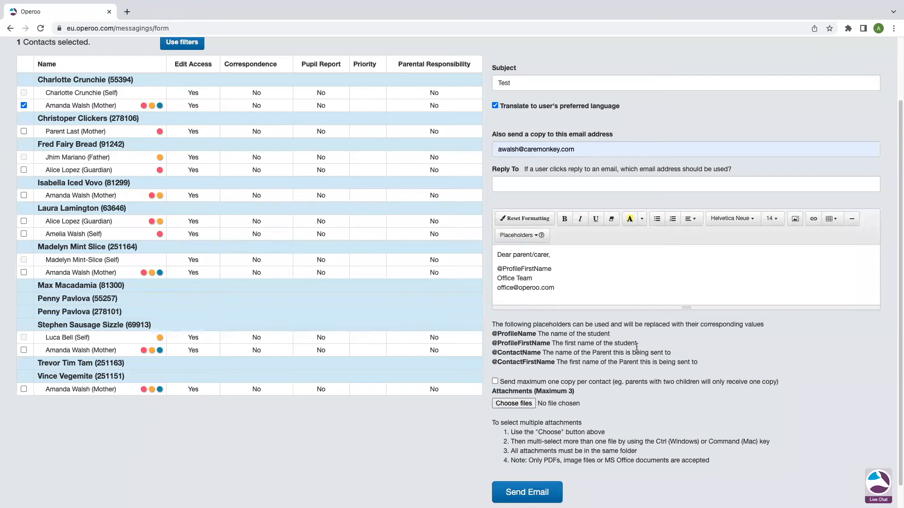
# - Look over the email's attachment options, then change the message type to SMS with the sender name WPS
pyautogui.scroll(-1, 560, 310)
pyautogui.scroll(-1, 555, 342)
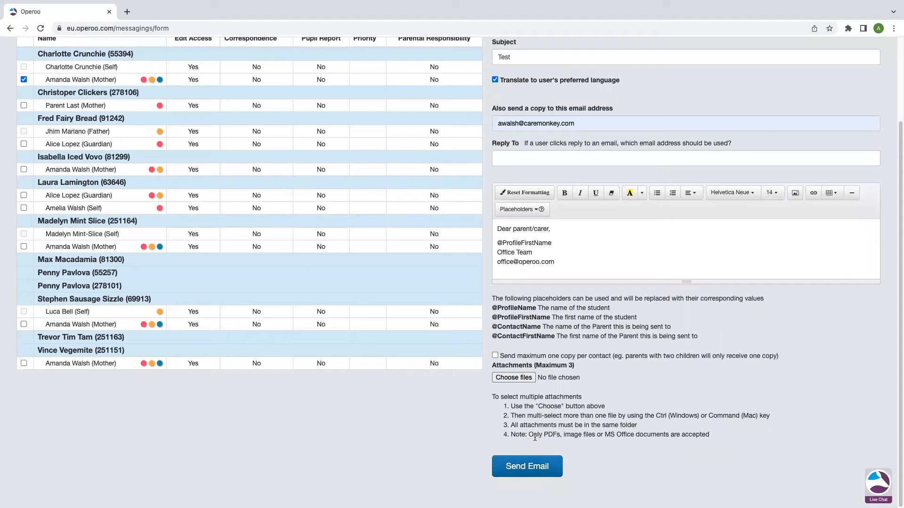
pyautogui.scroll(3, 471, 439)
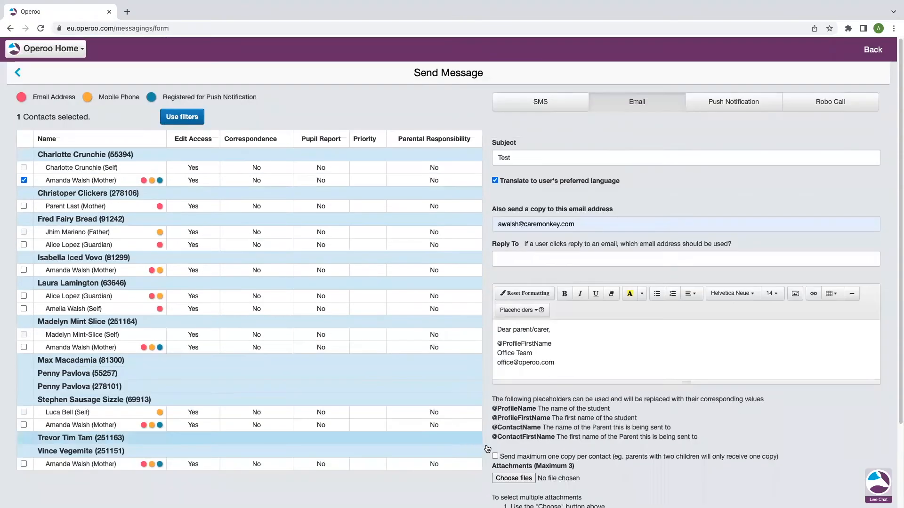
pyautogui.click(542, 102)
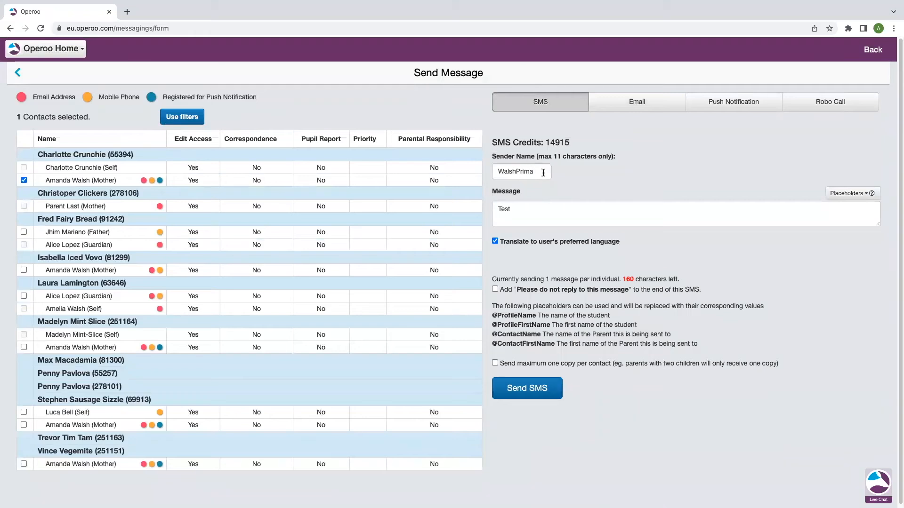
pyautogui.moveTo(543, 173); pyautogui.dragTo(489, 175)
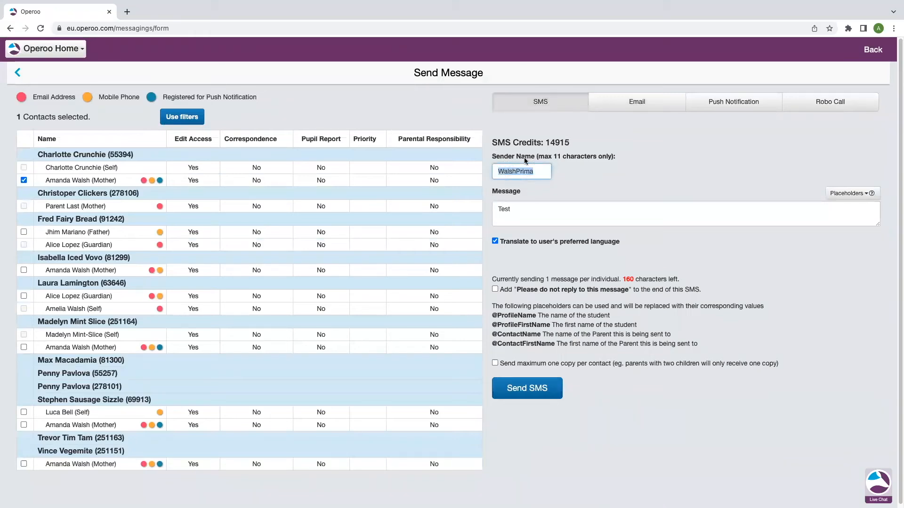
pyautogui.click(539, 172)
pyautogui.moveTo(540, 174); pyautogui.dragTo(471, 170)
pyautogui.write('WPS')
pyautogui.click(574, 172)
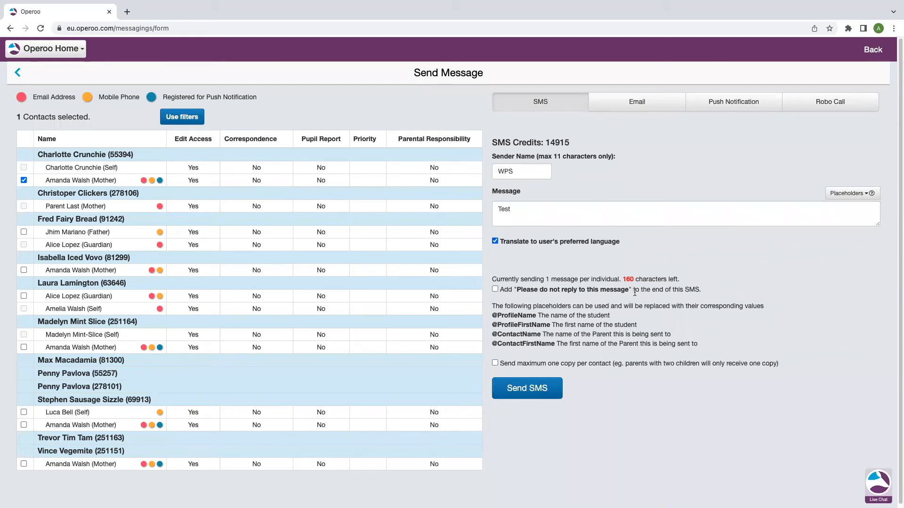
# - Extend the SMS text to "Test - SMS" and add "Please do not reply to this message" to its end
pyautogui.click(517, 211)
pyautogui.write('- SMS')
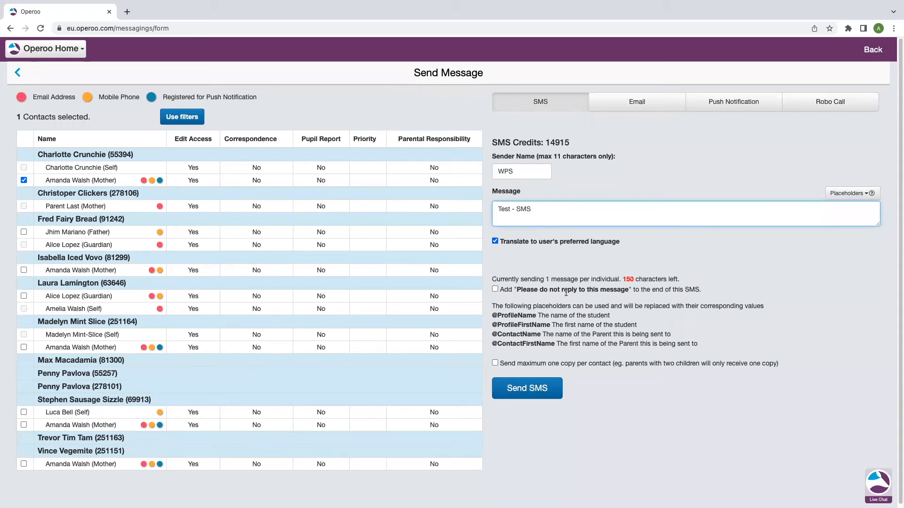
pyautogui.click(495, 289)
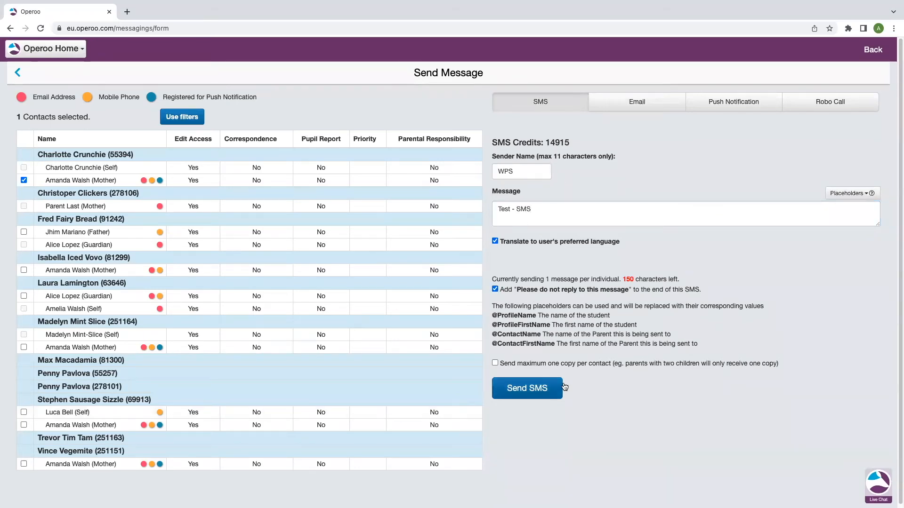
# - Limit the SMS to a maximum of one copy per contact
pyautogui.moveTo(796, 369); pyautogui.dragTo(500, 365)
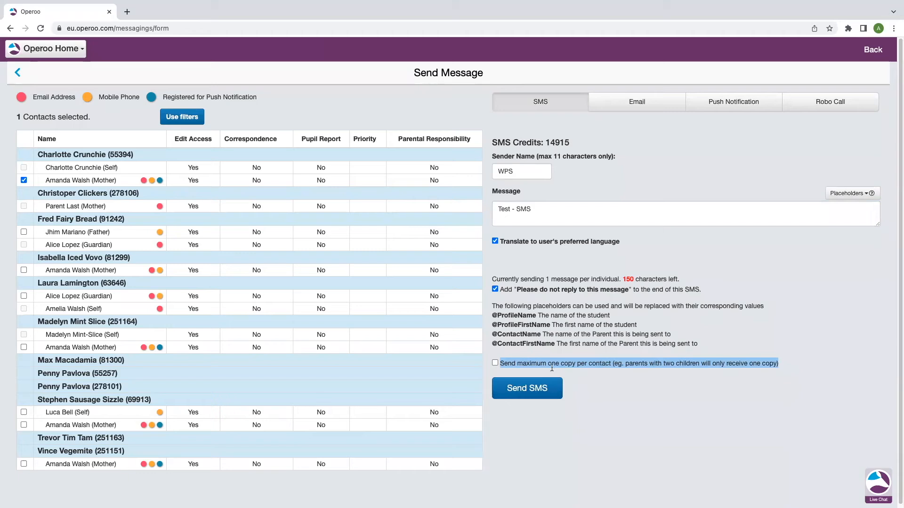
pyautogui.click(494, 363)
pyautogui.click(624, 366)
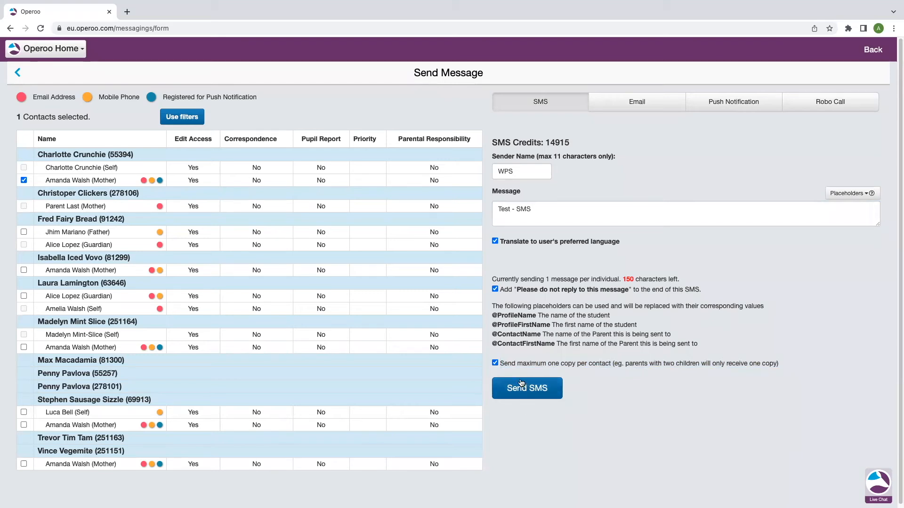
# - Send the SMS and show the content of the sent message in its Message Details
pyautogui.click(542, 394)
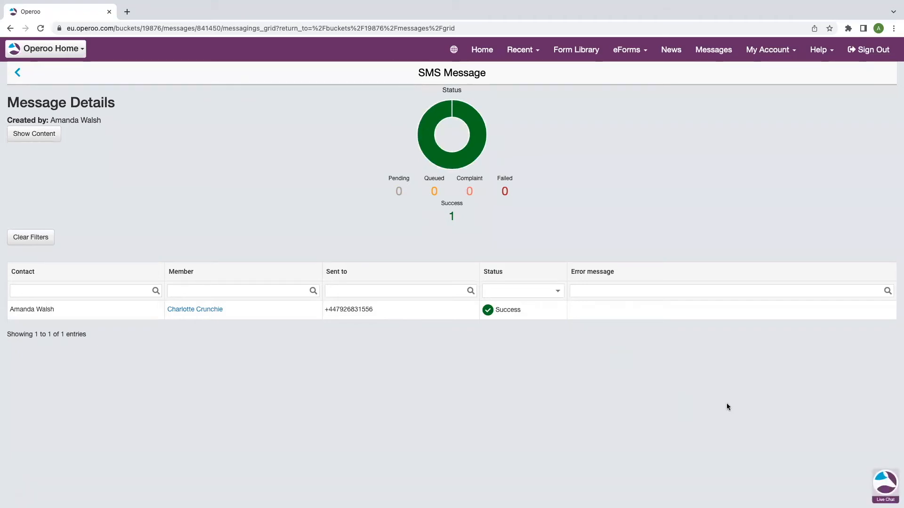
pyautogui.click(49, 136)
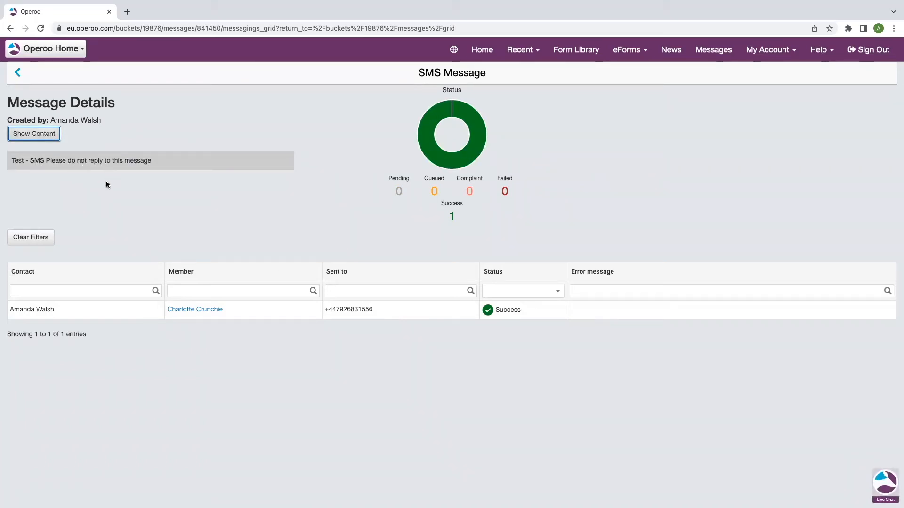
# - Return to the Walsh Primary School page and open its Message Centre
pyautogui.click(39, 49)
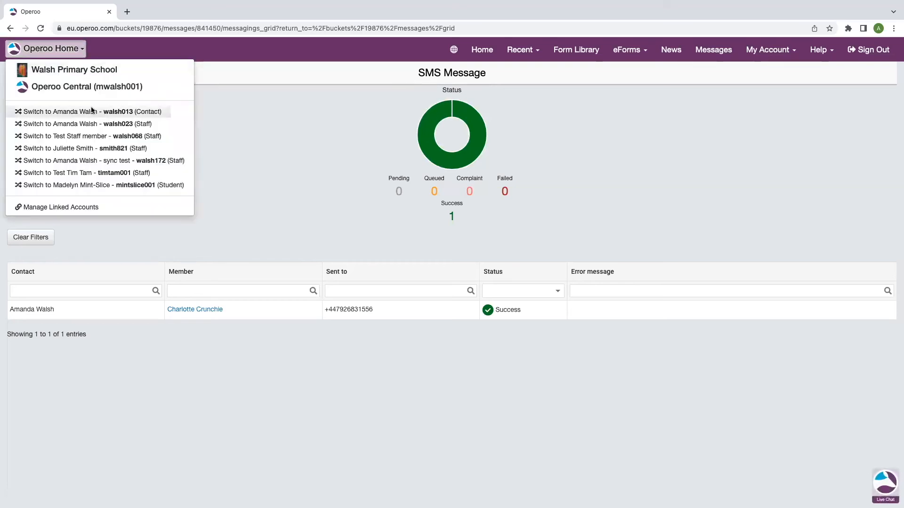
pyautogui.click(56, 69)
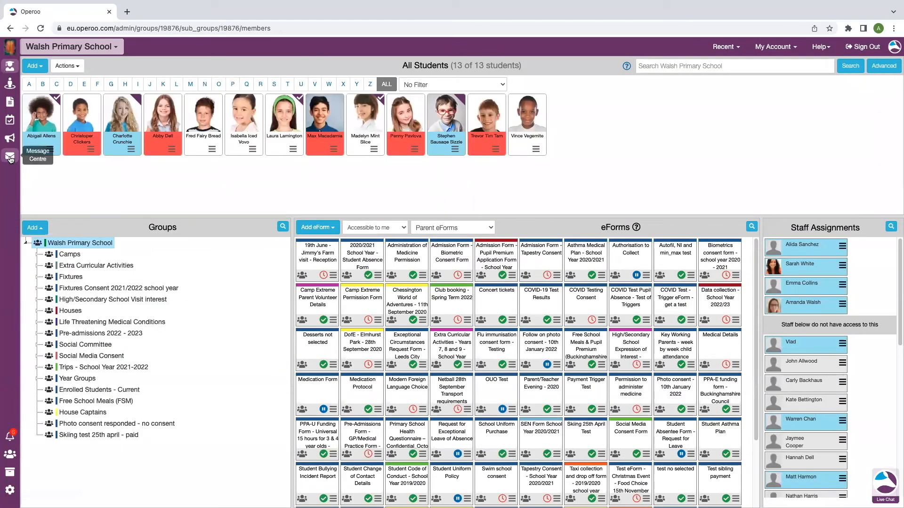
pyautogui.click(10, 156)
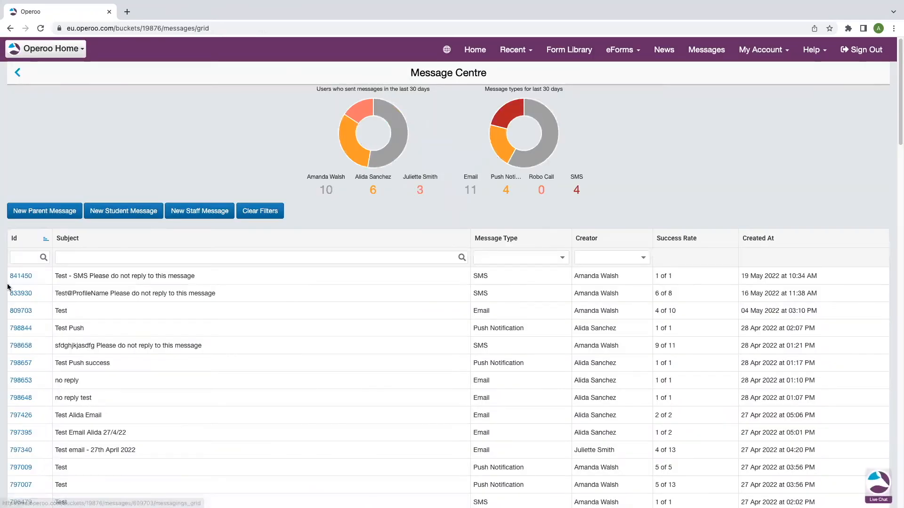
# - Start a new parent message to the whole Walsh Primary School group and set its type to Push Notification
pyautogui.click(43, 213)
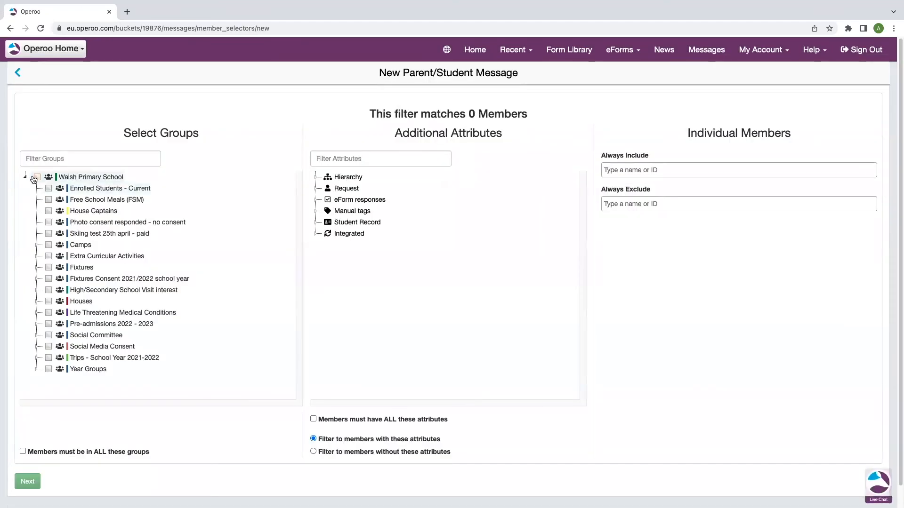
pyautogui.click(37, 177)
pyautogui.scroll(-1, 94, 410)
pyautogui.click(31, 463)
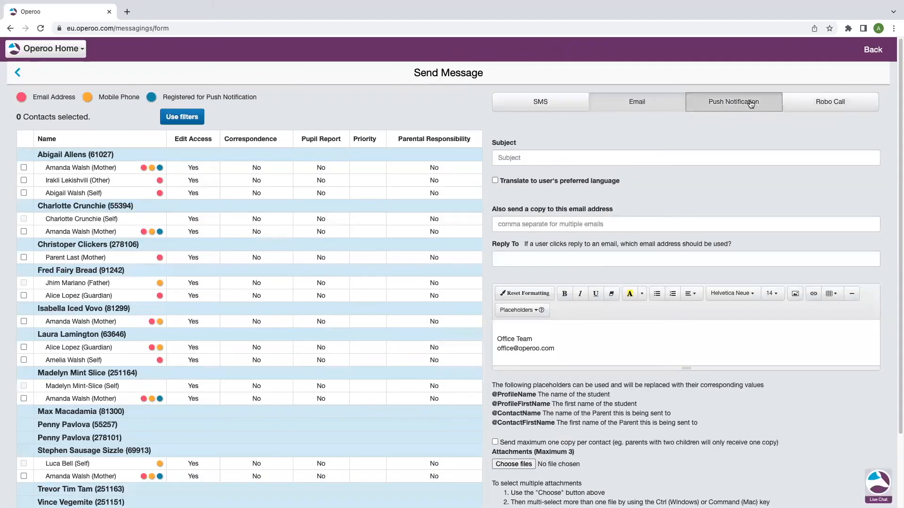
pyautogui.click(750, 103)
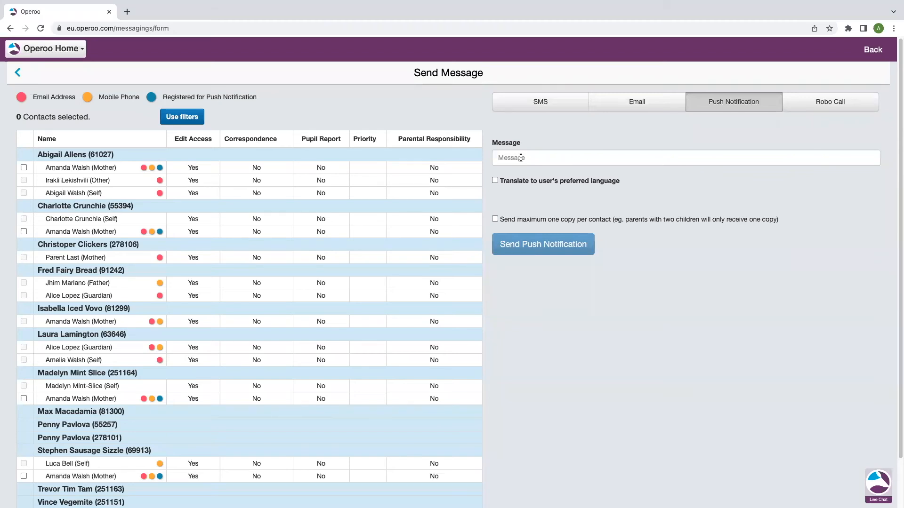
# - Leave the unsent push notification and open the News Articles of Walsh Primary School
pyautogui.click(57, 49)
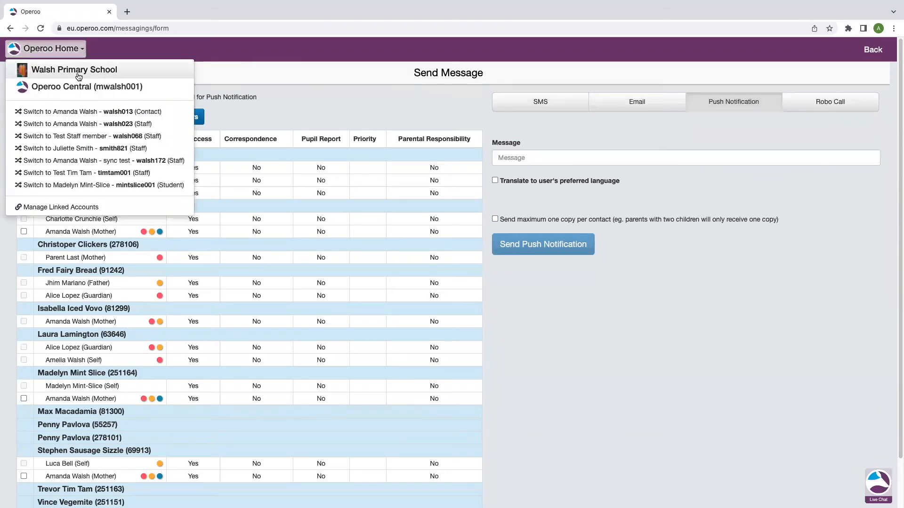
pyautogui.click(78, 74)
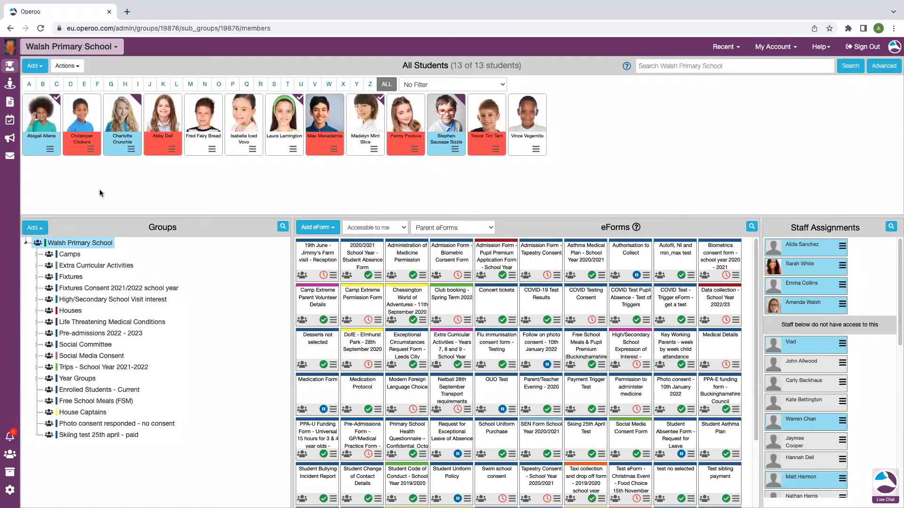
pyautogui.click(12, 140)
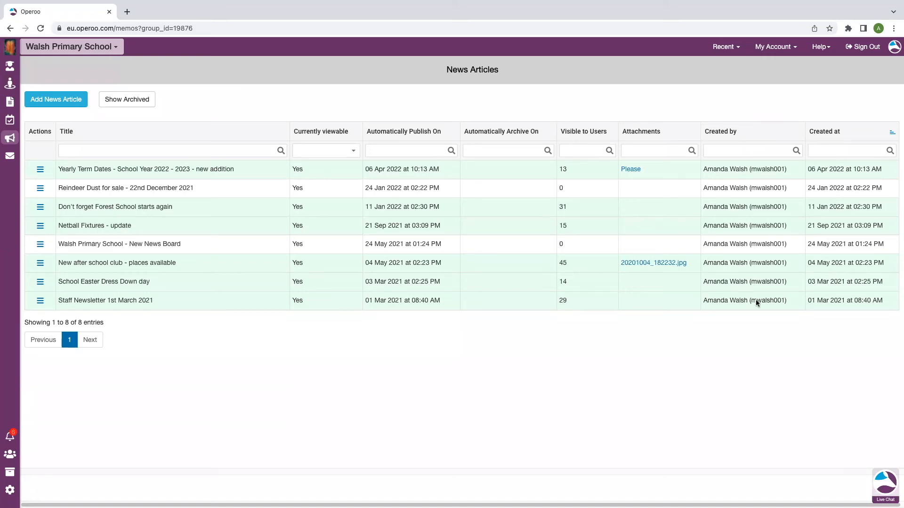
# - Show the actions available for the "Yearly Term Dates - School Year 2022 - 2023 - new addition" article
pyautogui.click(41, 172)
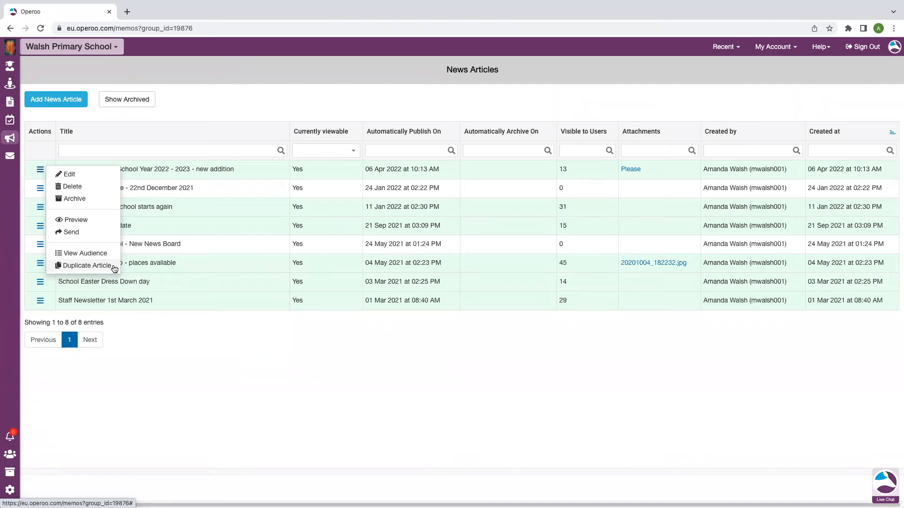
pyautogui.click(192, 354)
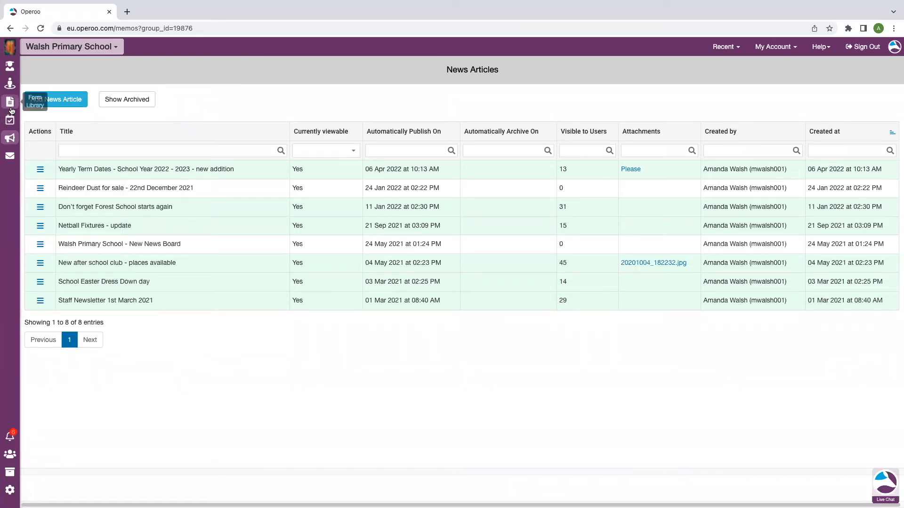
# - Add a news article that uses the organisation logo and is titled "Jubilee Celebration - 26th of May 2022"
pyautogui.click(73, 102)
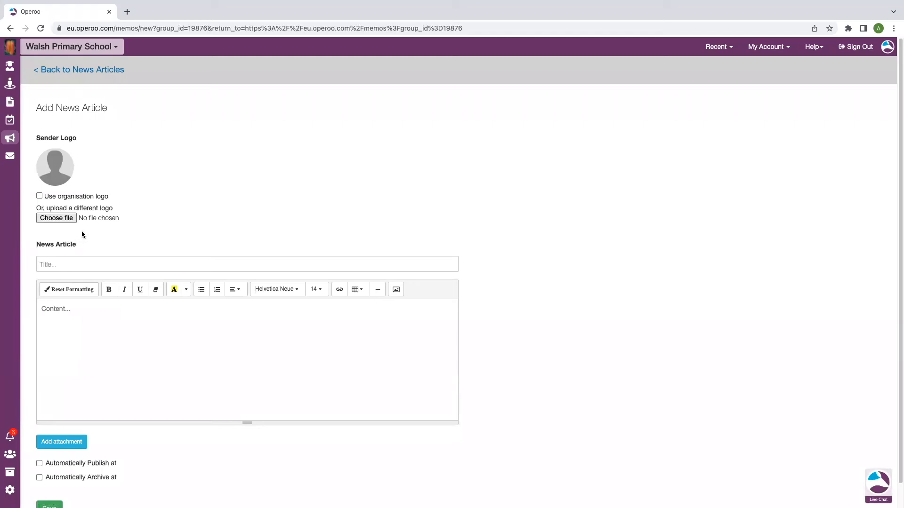
pyautogui.click(40, 196)
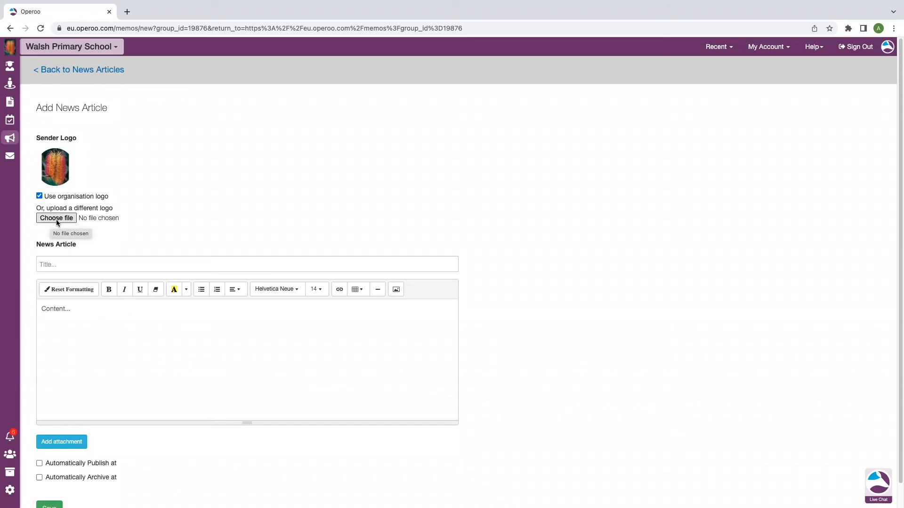
pyautogui.click(68, 265)
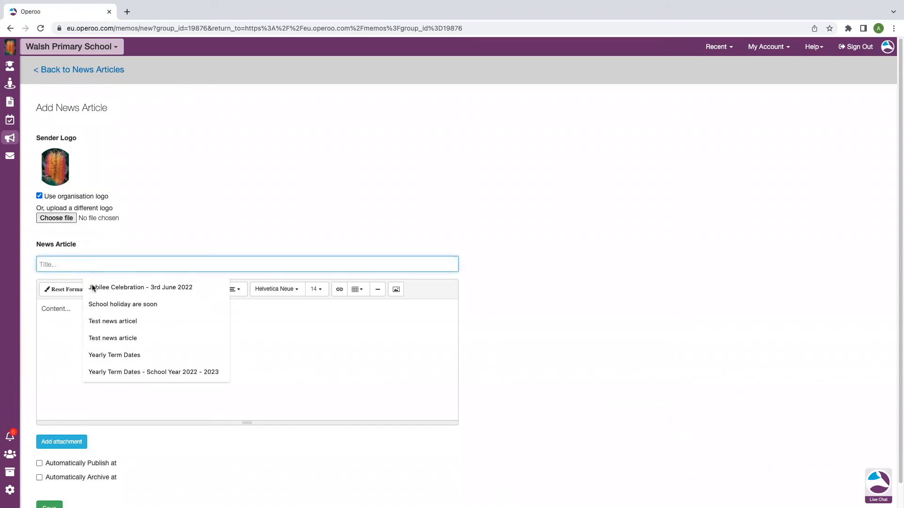
pyautogui.click(123, 290)
pyautogui.moveTo(99, 265); pyautogui.dragTo(167, 267)
pyautogui.press('BackSpace')
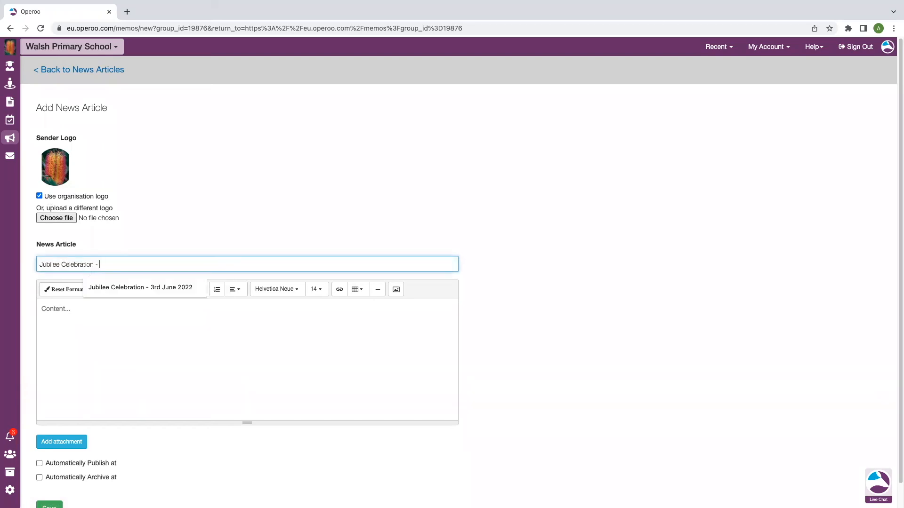
pyautogui.write('26th of')
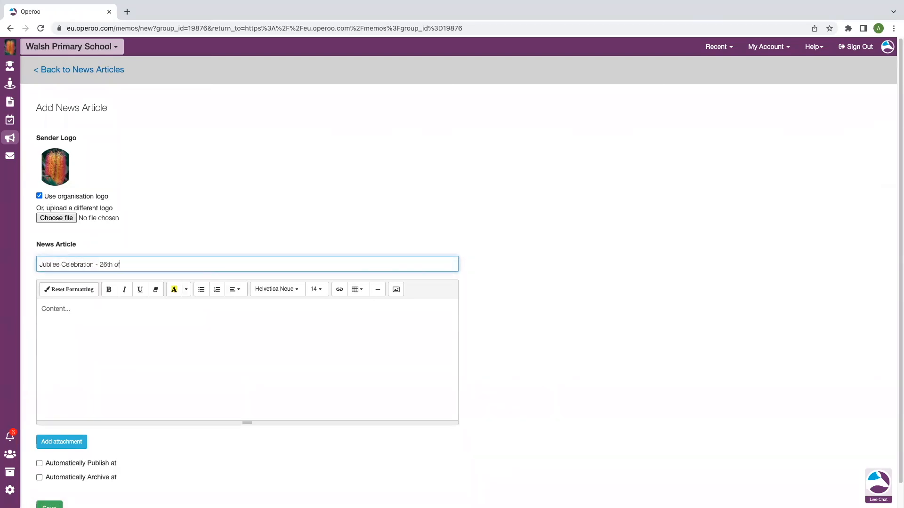
pyautogui.write(' May 2022')
# - Paste the prepared Jubilee picnic message to parents as the article content and insert the street party image below it
pyautogui.click(101, 313)
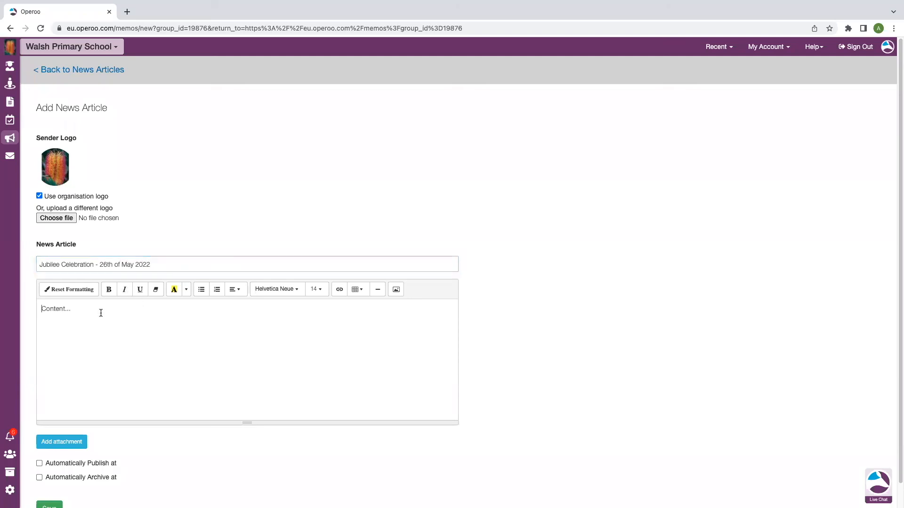
pyautogui.write("Dear parent/carer, In celebration for the upcoming Platinum Jubilee celebrations, don't forget the special Jubilee picnic is happening in school on the 26th of May from 2.00pm - 4.00pm. Celebration games and prizes for the best Jubilee themed cake. See you all there!")
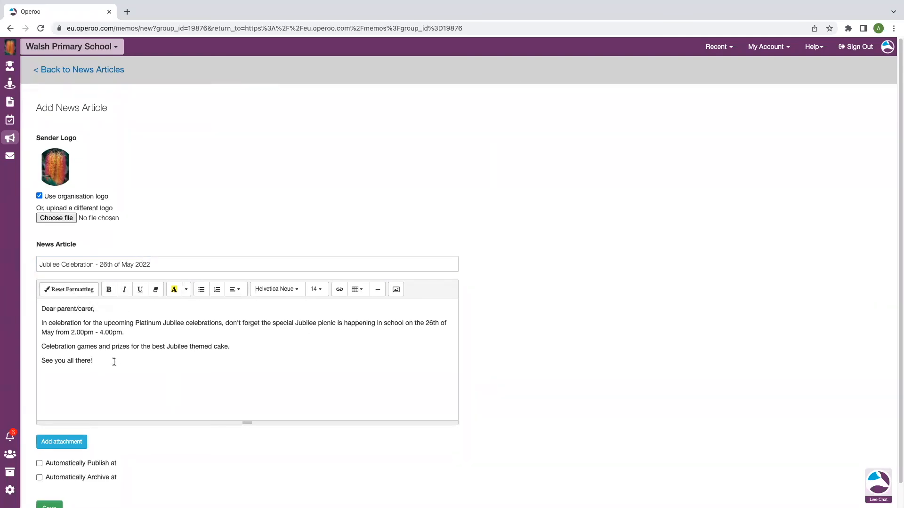
pyautogui.click(397, 295)
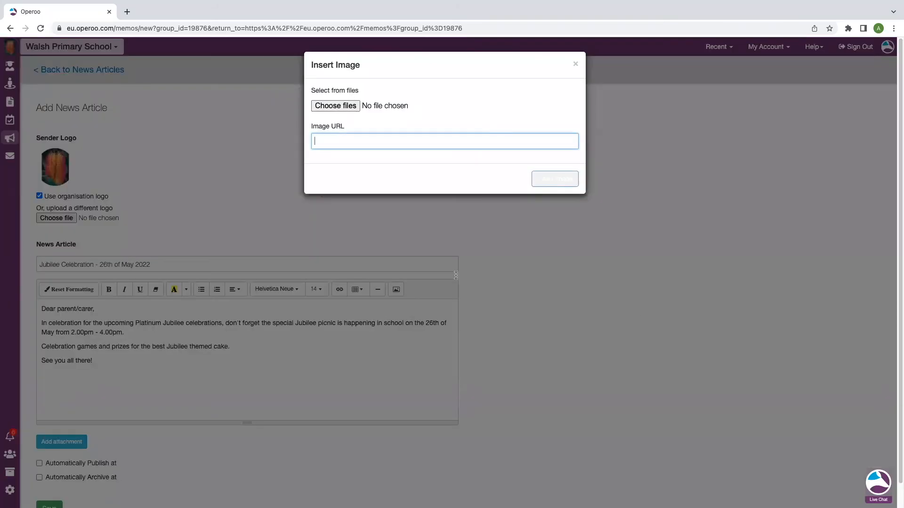
pyautogui.click(345, 105)
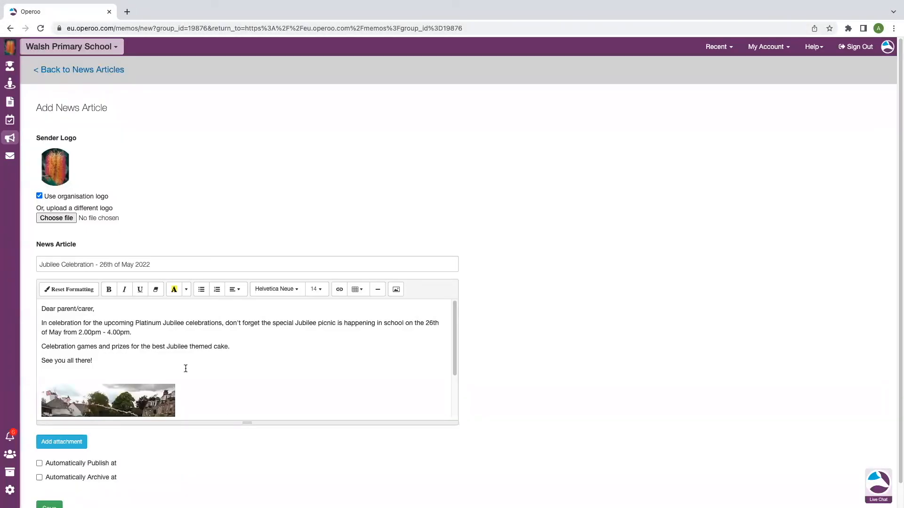
pyautogui.scroll(-2, 186, 369)
pyautogui.scroll(-1, 146, 396)
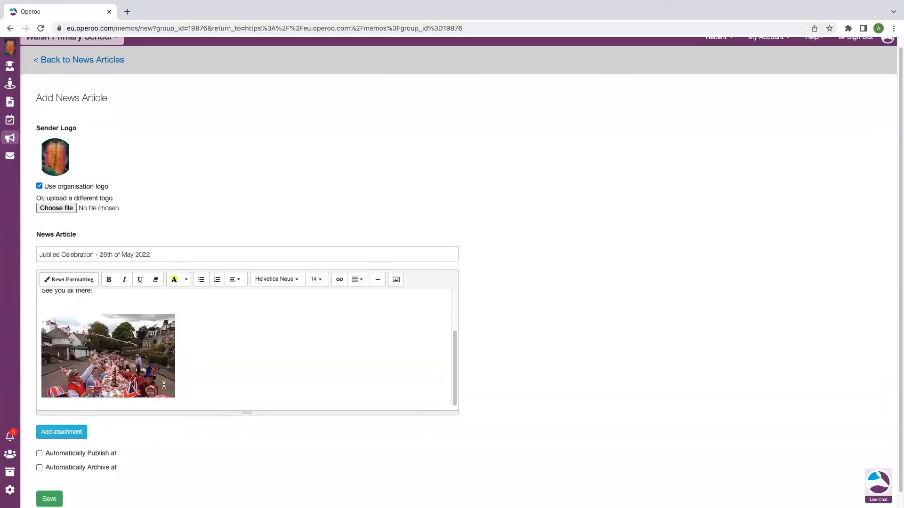
pyautogui.scroll(1, 233, 366)
pyautogui.scroll(-1, 263, 373)
pyautogui.scroll(1, 317, 365)
pyautogui.scroll(2, 318, 365)
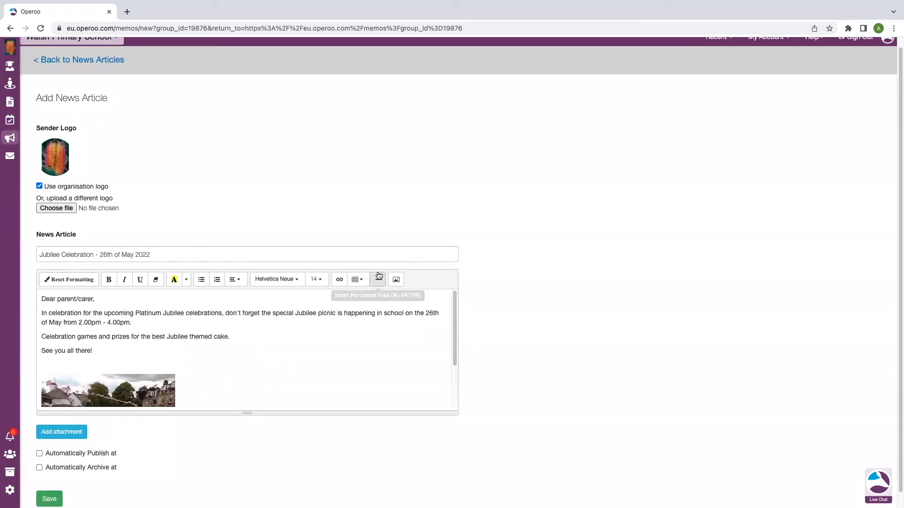
pyautogui.click(340, 278)
pyautogui.click(366, 104)
pyautogui.write('School Scho')
pyautogui.press('BackSpace')
pyautogui.press('BackSpace')
pyautogui.press('BackSpace')
pyautogui.press('BackSpace')
pyautogui.write('website')
pyautogui.press('Tab')
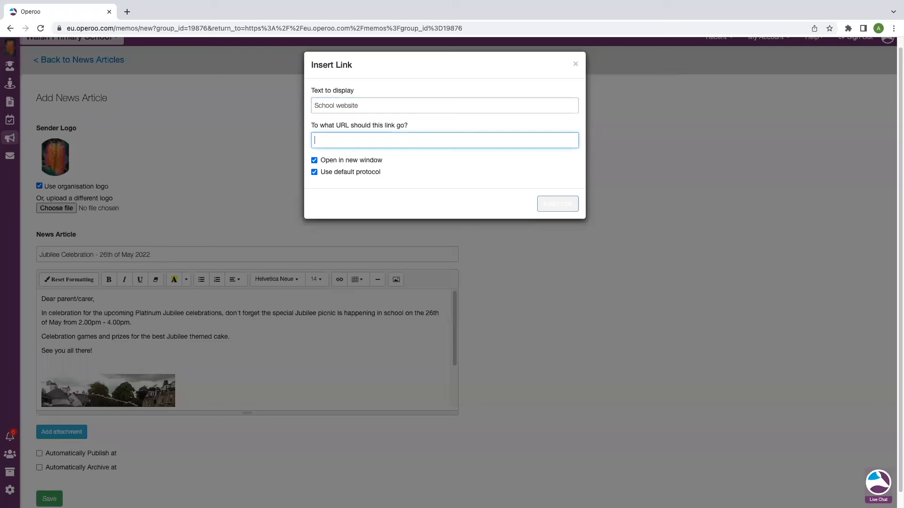
pyautogui.write('www.operoo.com')
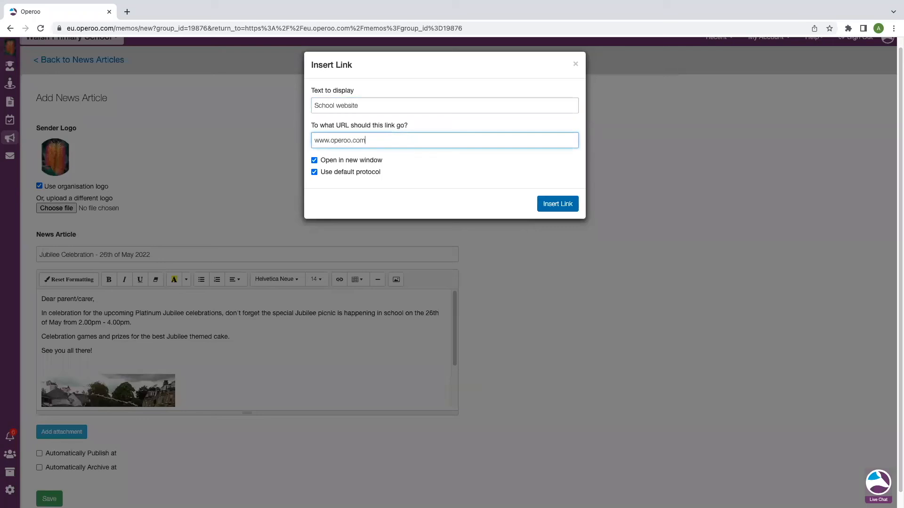
pyautogui.click(551, 204)
# - Move the "School website" link onto its own line below the image
pyautogui.scroll(-1, 198, 349)
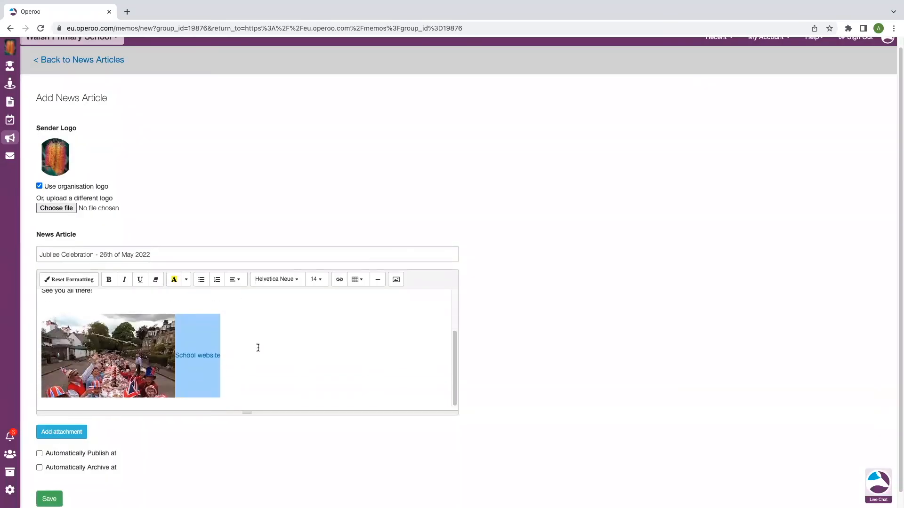
pyautogui.click(177, 354)
pyautogui.click(177, 353)
pyautogui.press('Return')
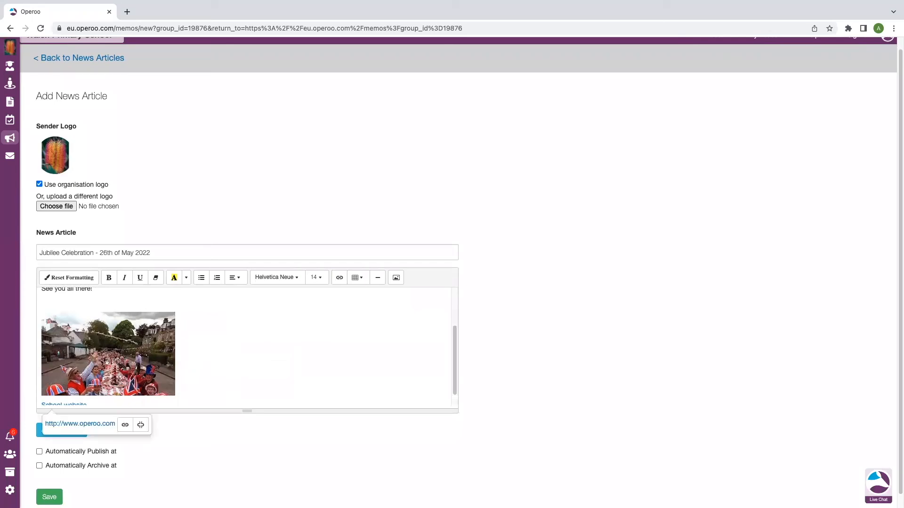
pyautogui.scroll(-1, 220, 343)
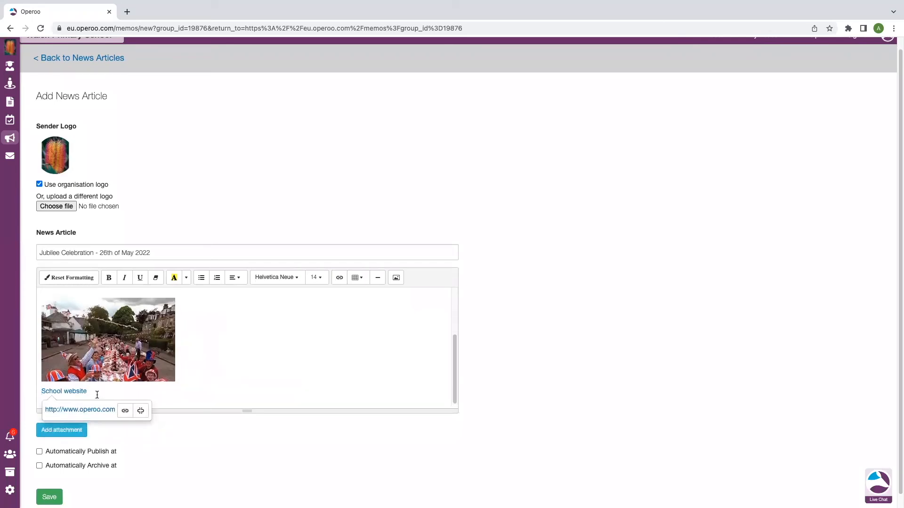
pyautogui.click(262, 340)
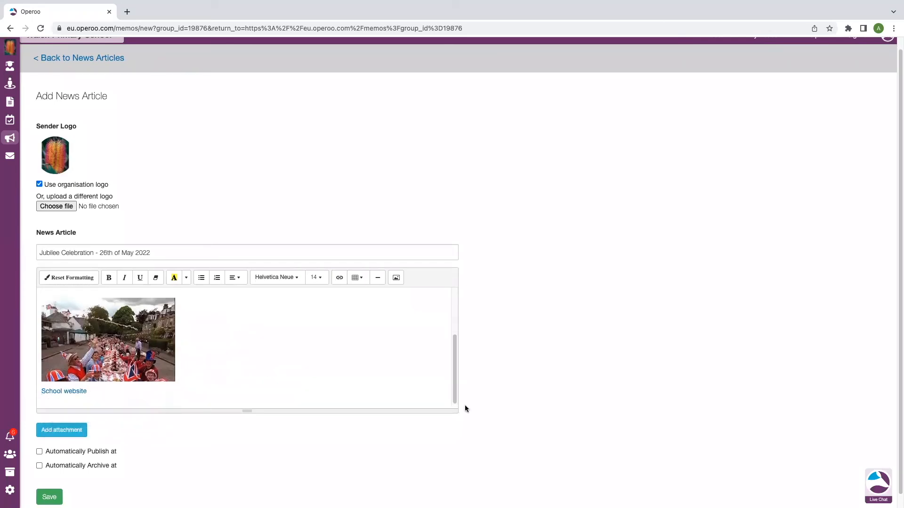
# - Attach the file Jubilee Day.jpeg to the news article
pyautogui.scroll(-1, 143, 440)
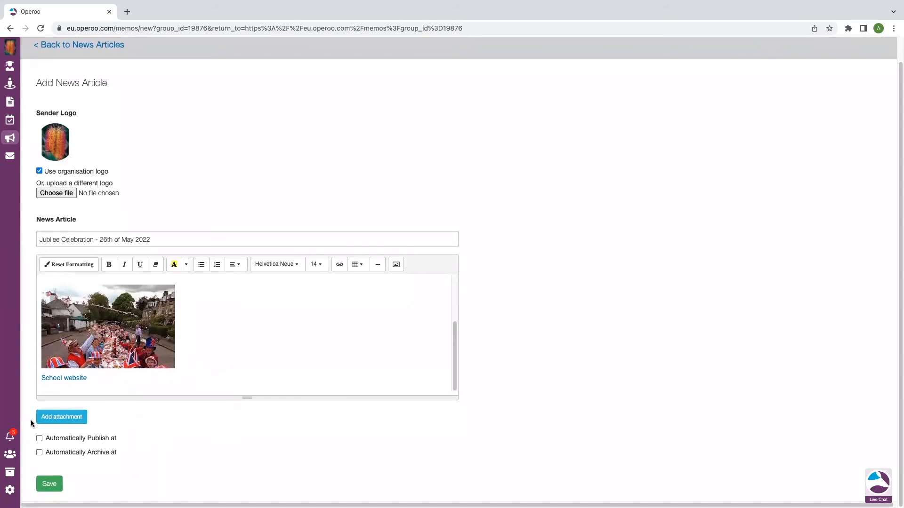
pyautogui.click(69, 418)
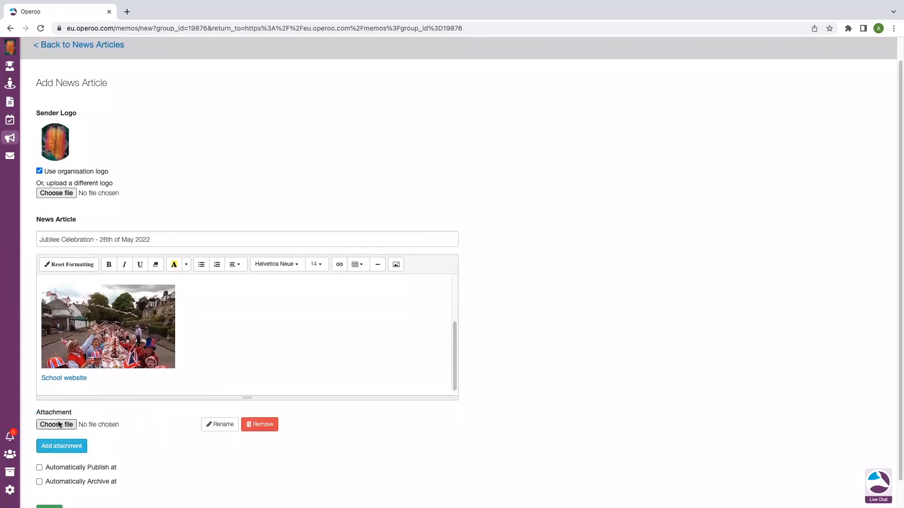
pyautogui.click(55, 426)
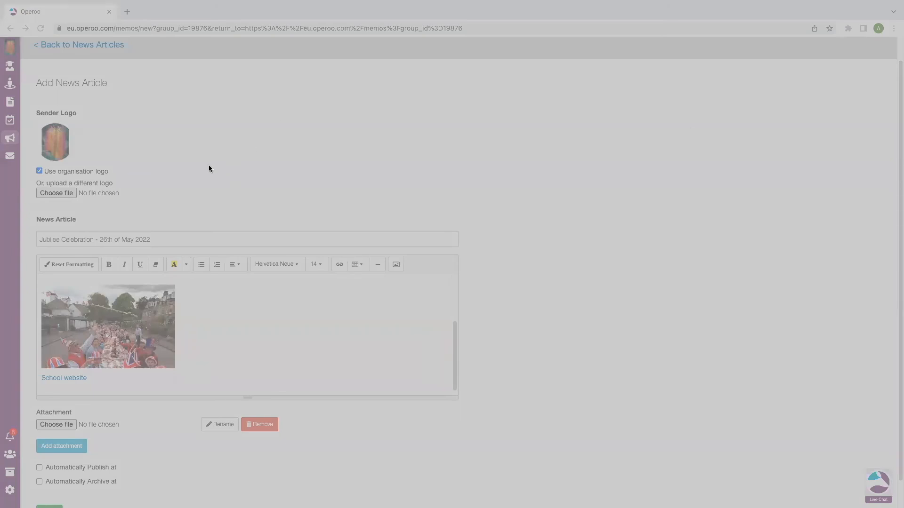
pyautogui.click(751, 402)
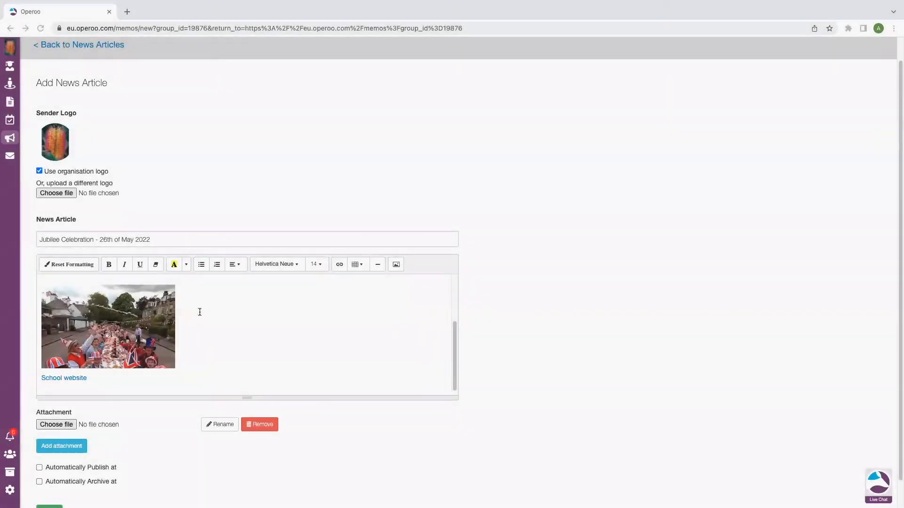
pyautogui.scroll(-1, 178, 346)
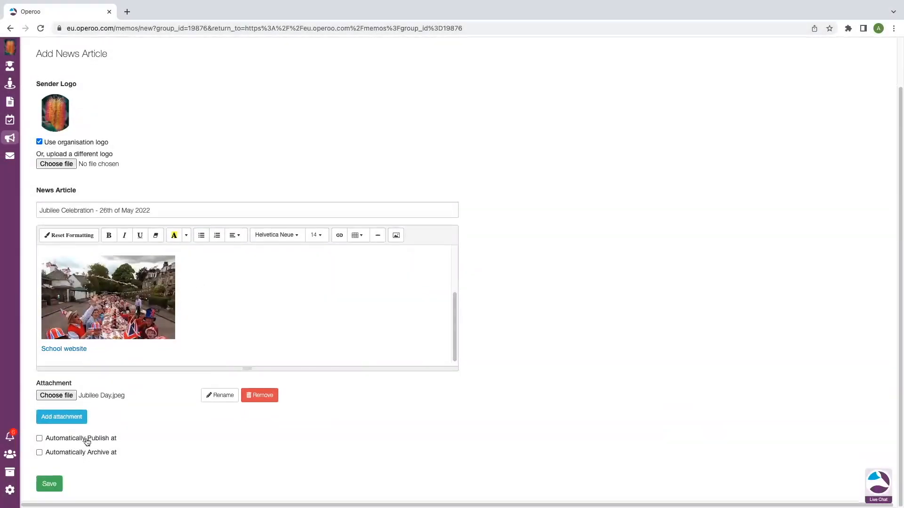
# - Rename the attachment as Jubilee Image.jpeg
pyautogui.click(219, 396)
pyautogui.click(71, 398)
pyautogui.press('BackSpace')
pyautogui.press('BackSpace')
pyautogui.press('BackSpace')
pyautogui.write('Image')
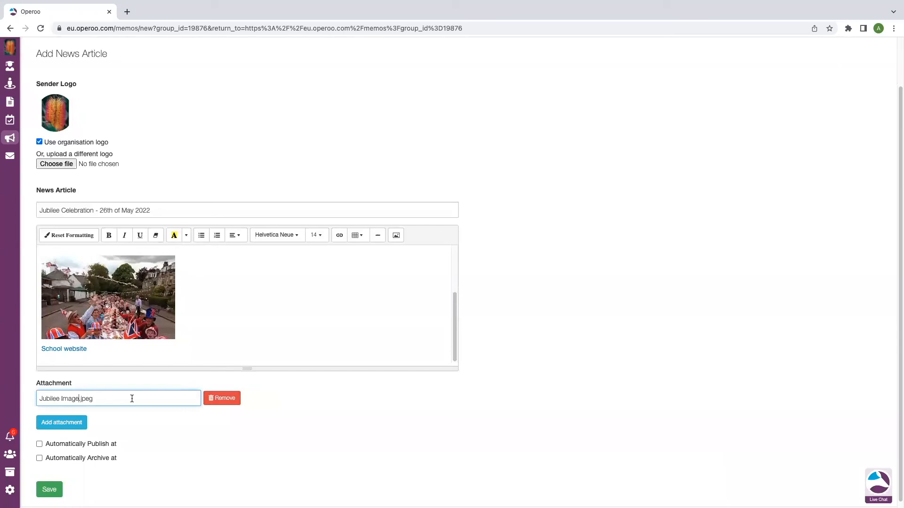
pyautogui.click(225, 435)
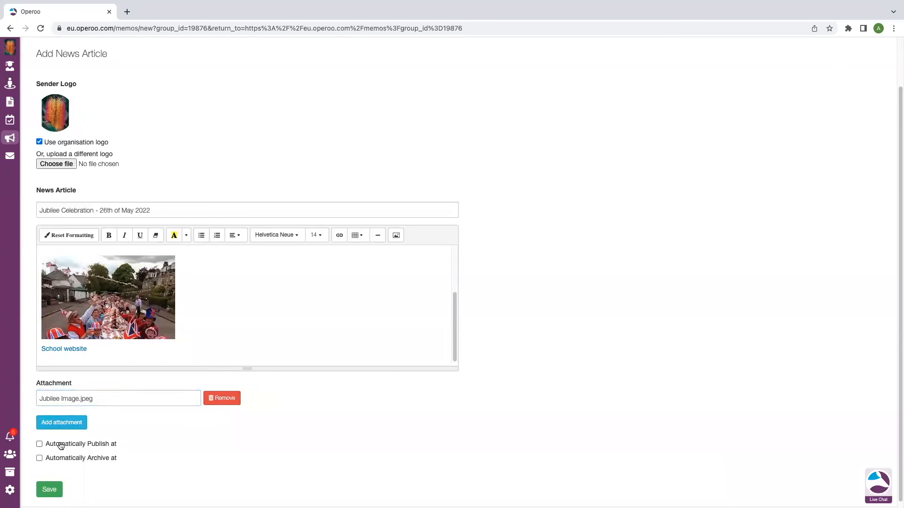
# - Turn on automatic publishing for the article and show the publish date calendar without choosing a date
pyautogui.scroll(-1, 102, 451)
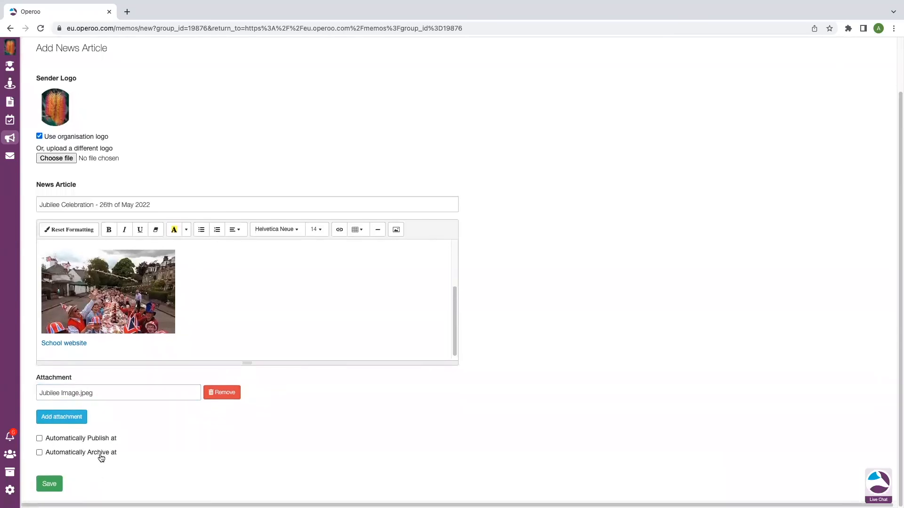
pyautogui.click(39, 438)
pyautogui.scroll(-3, 127, 410)
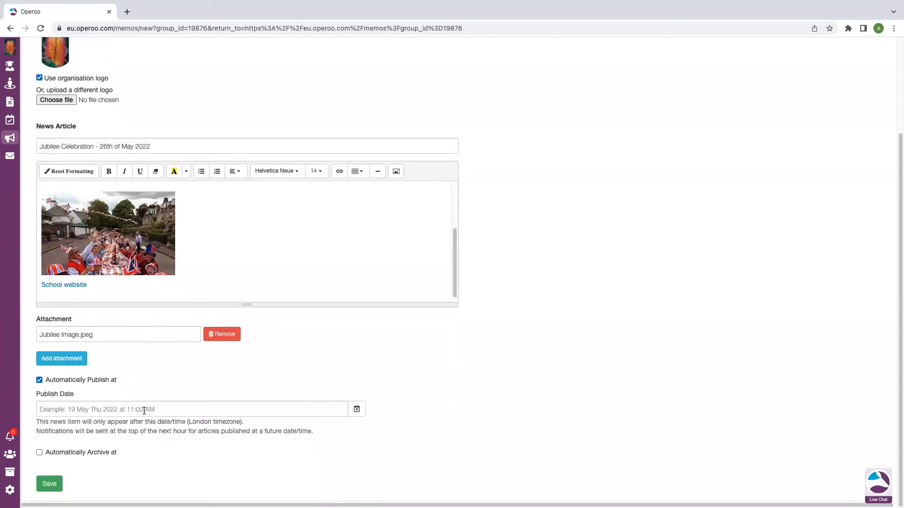
pyautogui.click(144, 411)
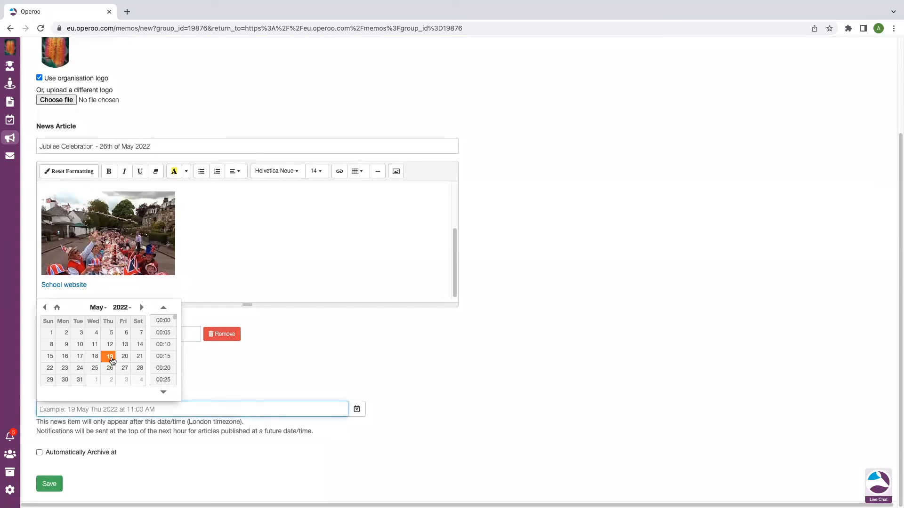
pyautogui.click(182, 411)
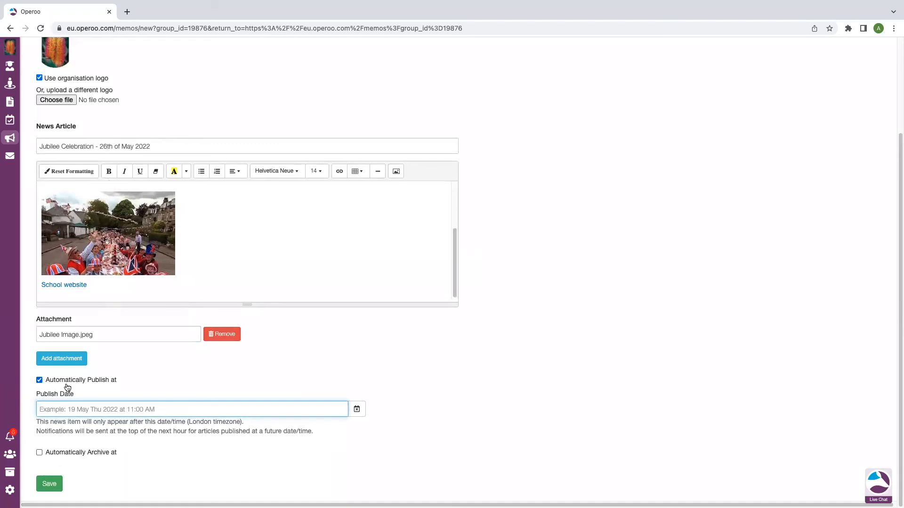
# - Set the article to archive automatically on 28 May 2022 at 10:40 AM and save it
pyautogui.click(40, 453)
pyautogui.scroll(-2, 118, 438)
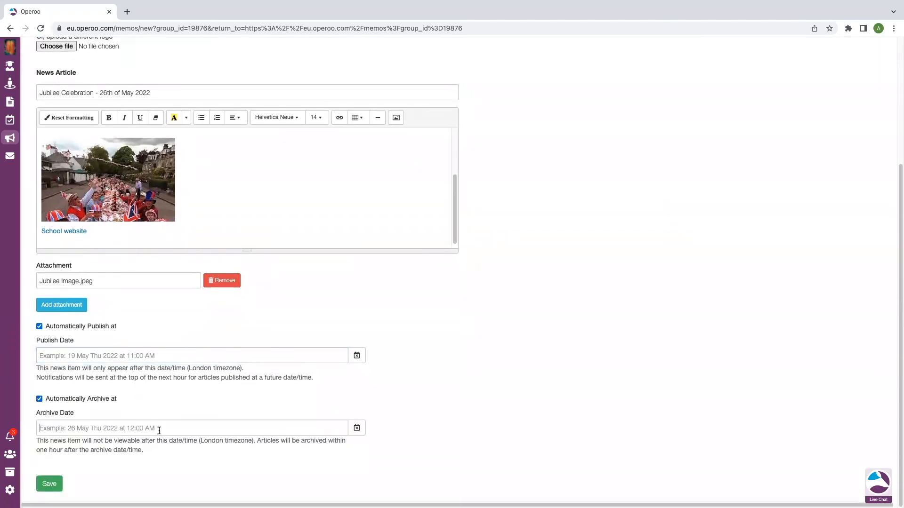
pyautogui.click(159, 430)
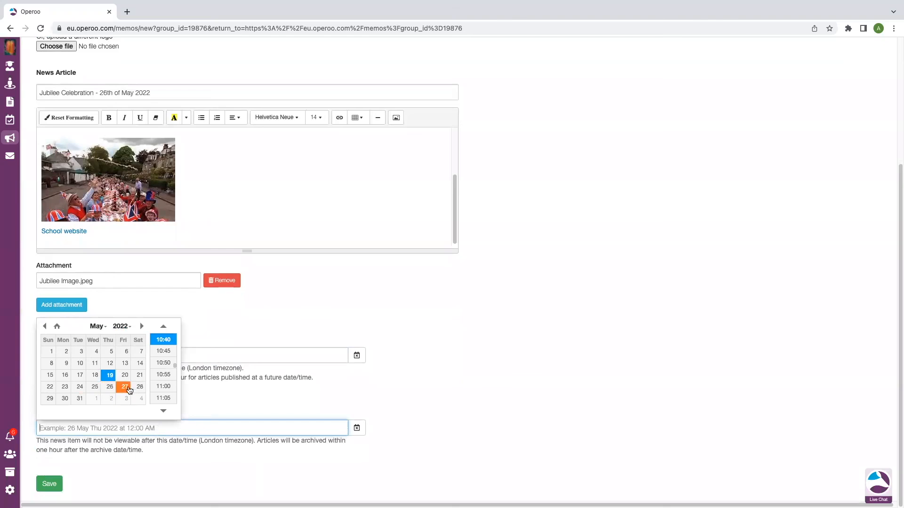
pyautogui.click(140, 387)
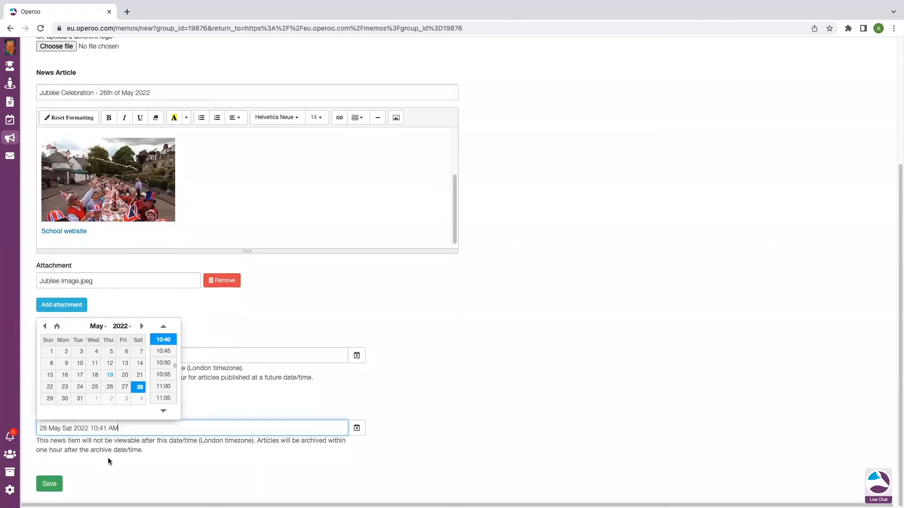
pyautogui.click(163, 339)
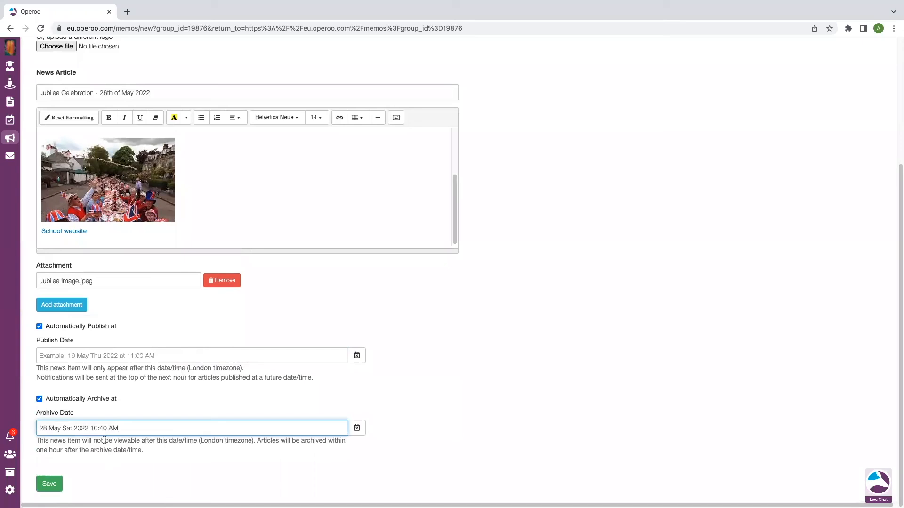
pyautogui.click(52, 485)
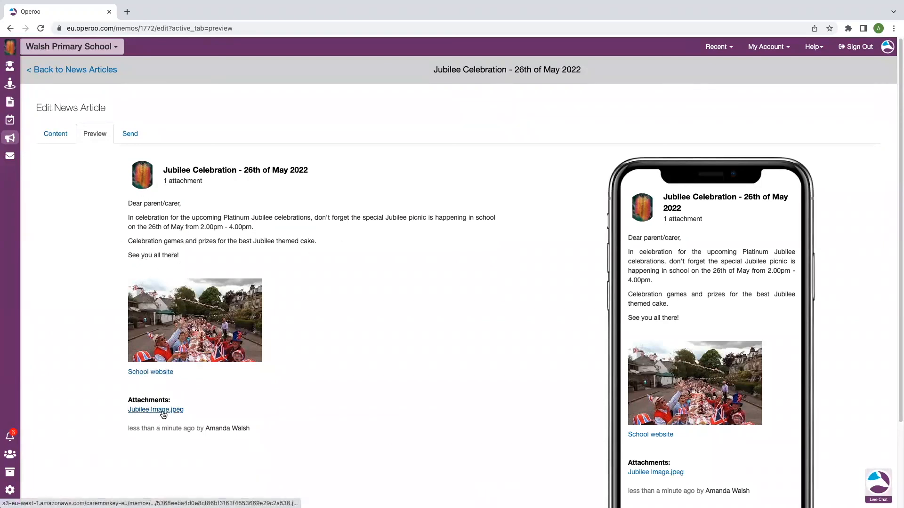
# - Test the School website link in the article preview and return to review the phone version of the article
pyautogui.click(159, 373)
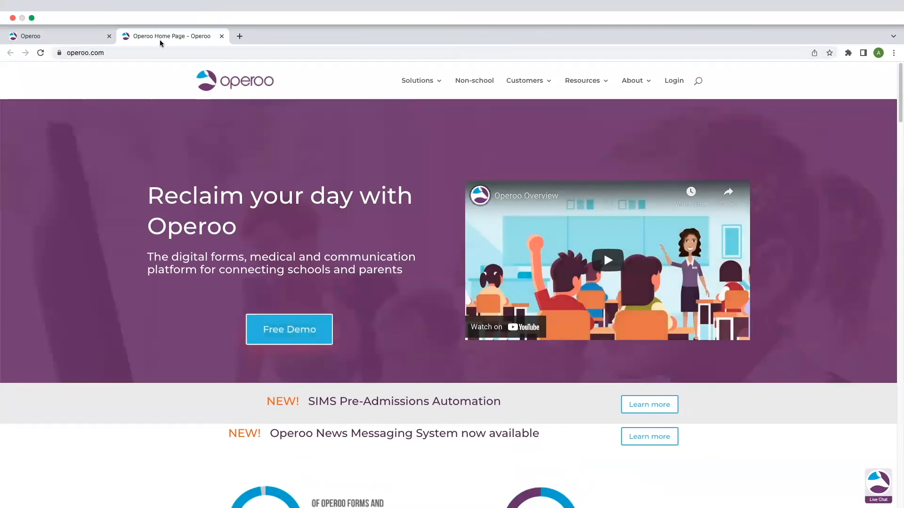
pyautogui.click(83, 40)
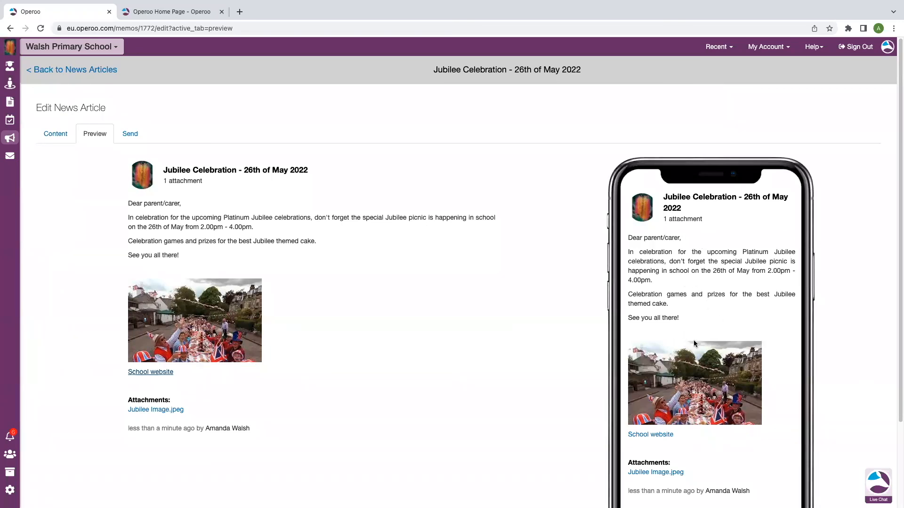
pyautogui.scroll(-3, 691, 349)
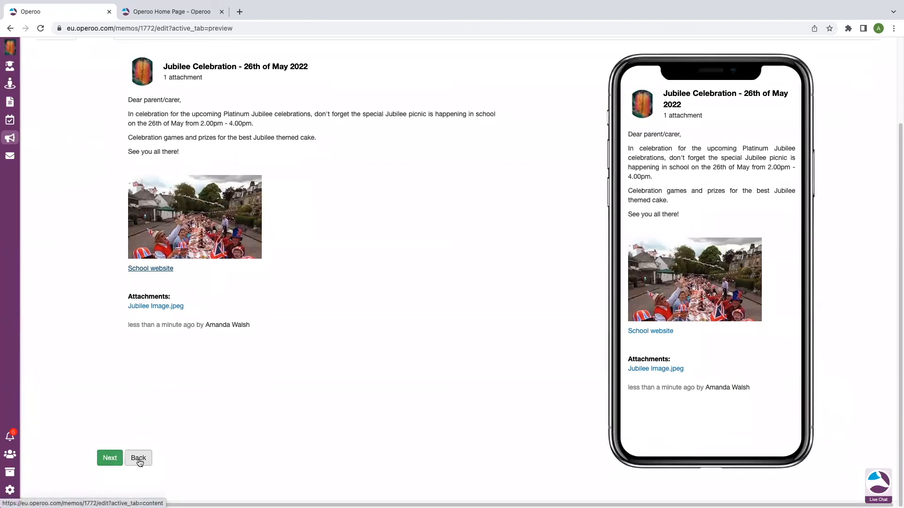
# - Proceed to sending the article and choose all Walsh Primary School parents and all staff groups as recipients, without students
pyautogui.click(110, 459)
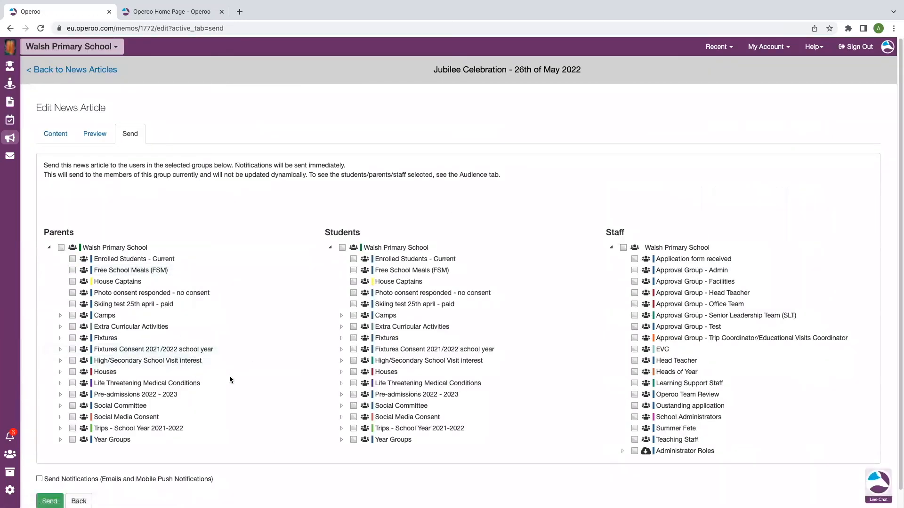
pyautogui.scroll(-1, 141, 310)
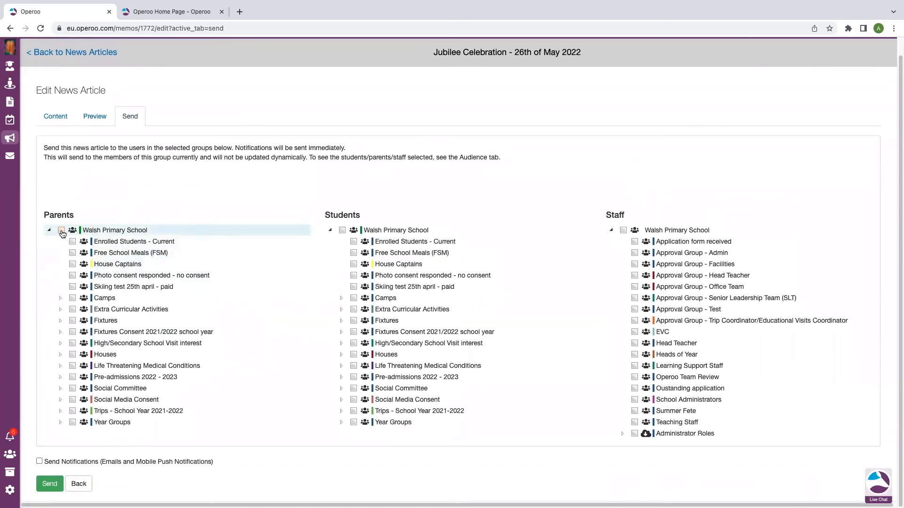
pyautogui.click(62, 230)
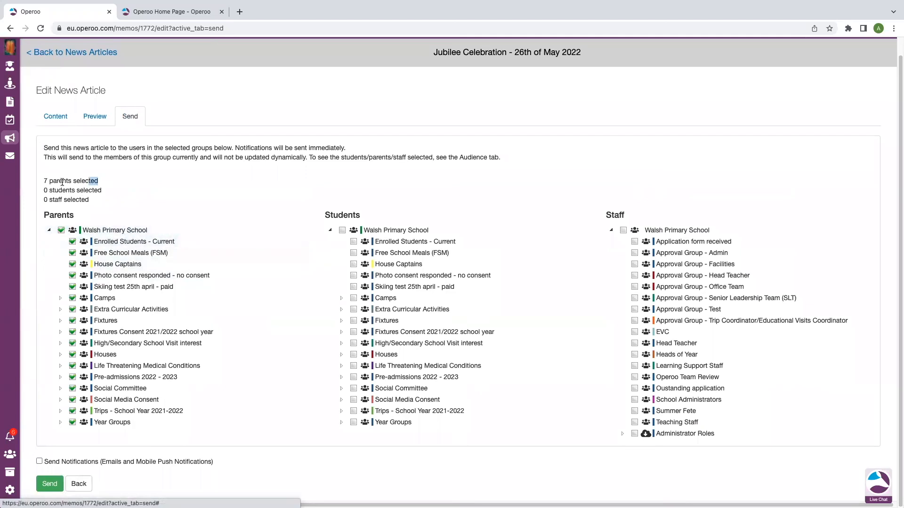
pyautogui.moveTo(98, 181); pyautogui.dragTo(45, 182)
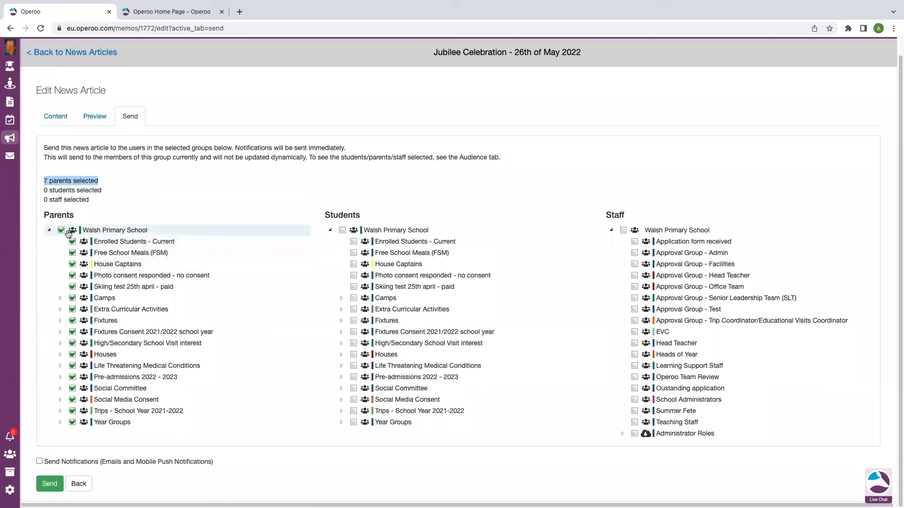
pyautogui.click(623, 231)
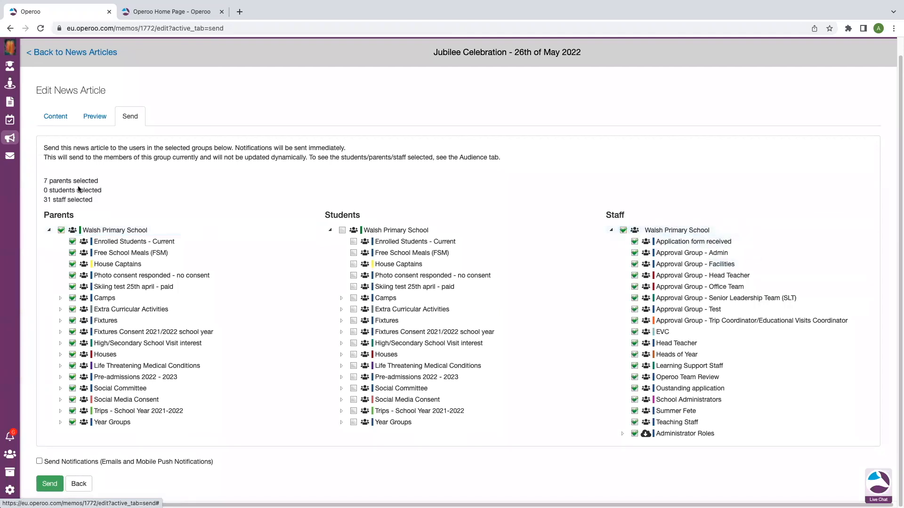
pyautogui.tripleClick(99, 201)
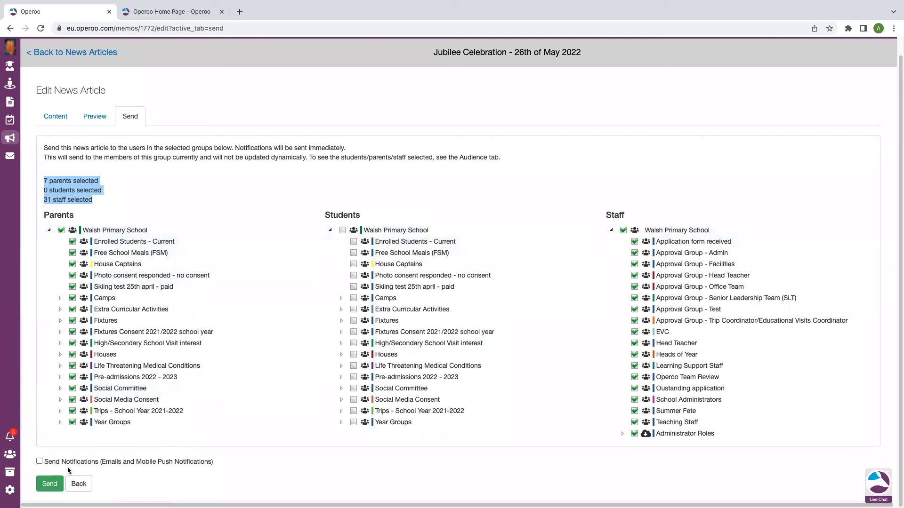
# - Enable email and mobile push notifications for the article and send it to the chosen groups
pyautogui.moveTo(219, 464); pyautogui.dragTo(43, 462)
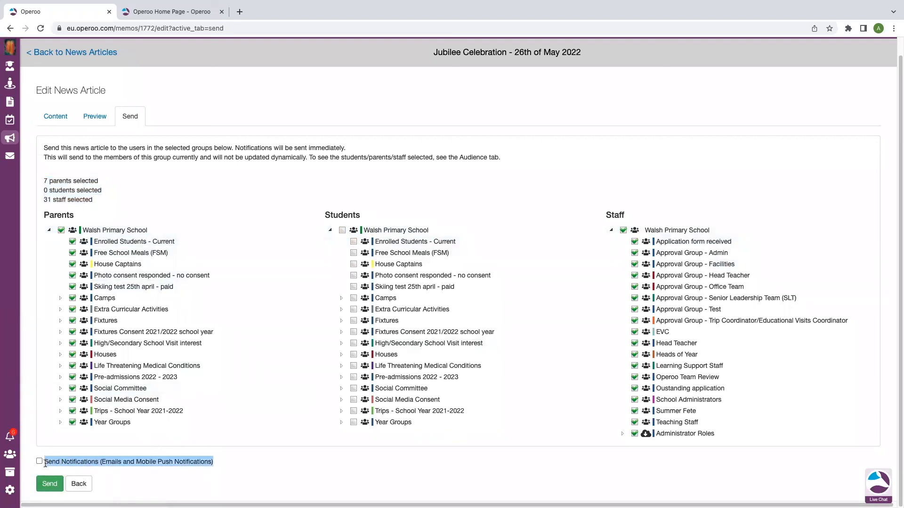
pyautogui.click(144, 463)
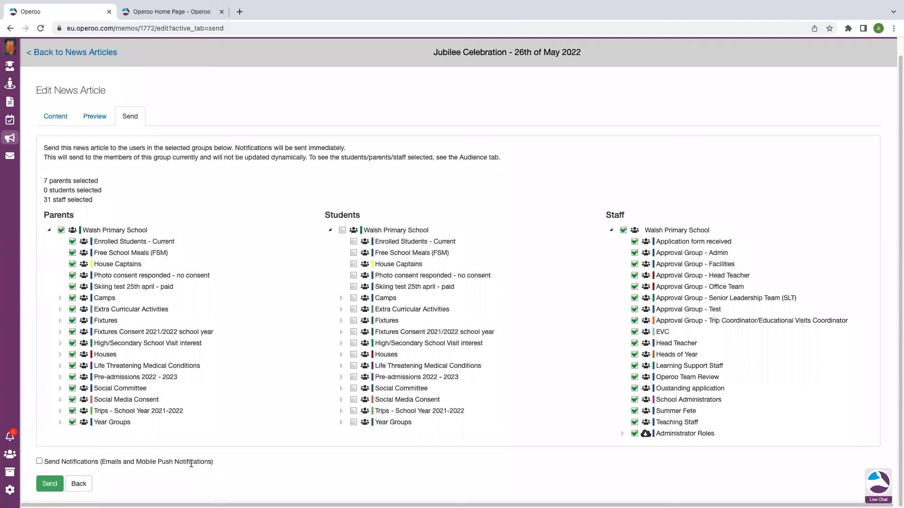
pyautogui.click(40, 462)
pyautogui.click(50, 484)
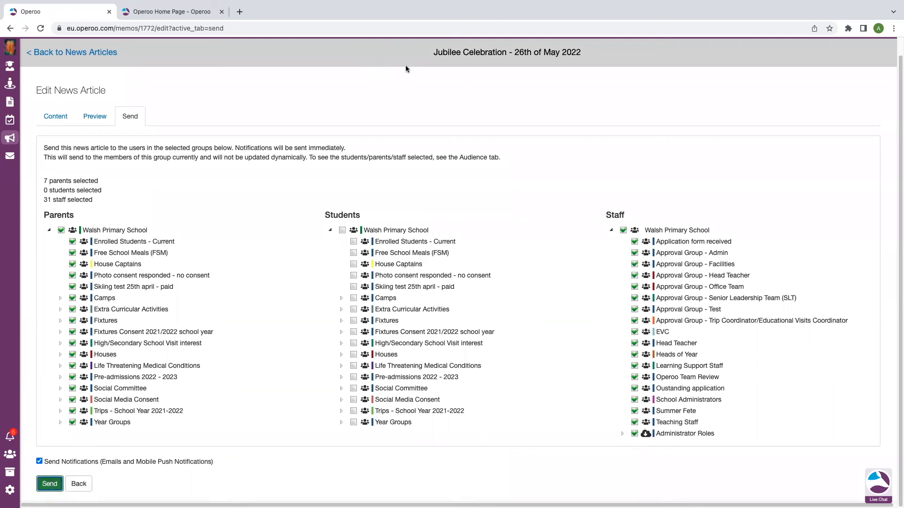
pyautogui.click(533, 90)
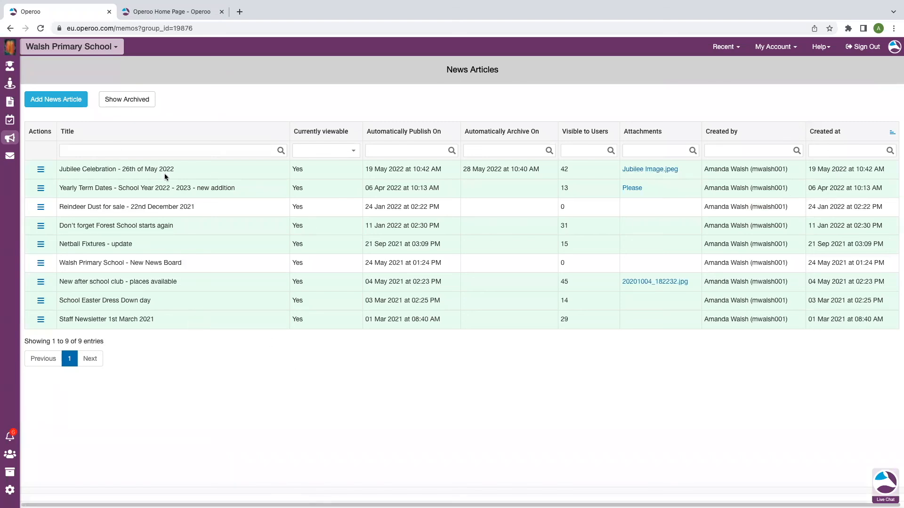
# - Check how the Jubilee Celebration article appears in the Operoo Central news feed and return to Walsh Primary School
pyautogui.click(112, 49)
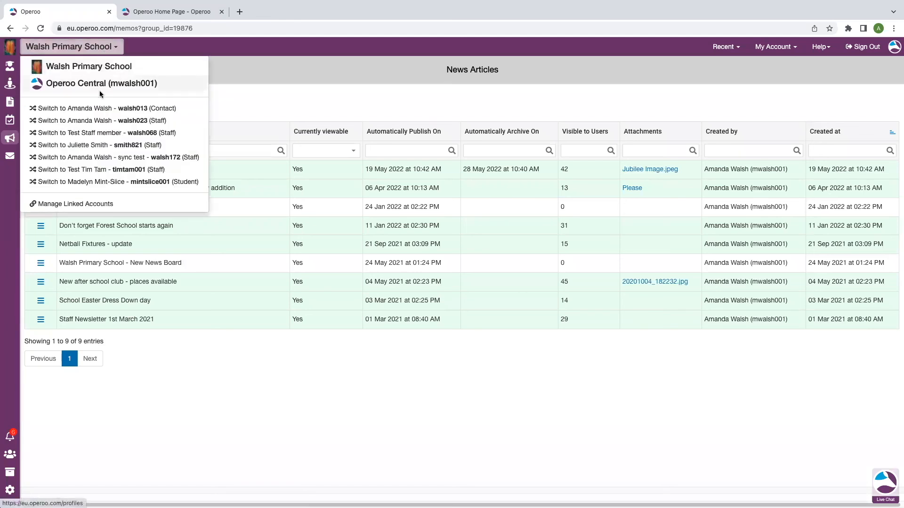
pyautogui.click(100, 90)
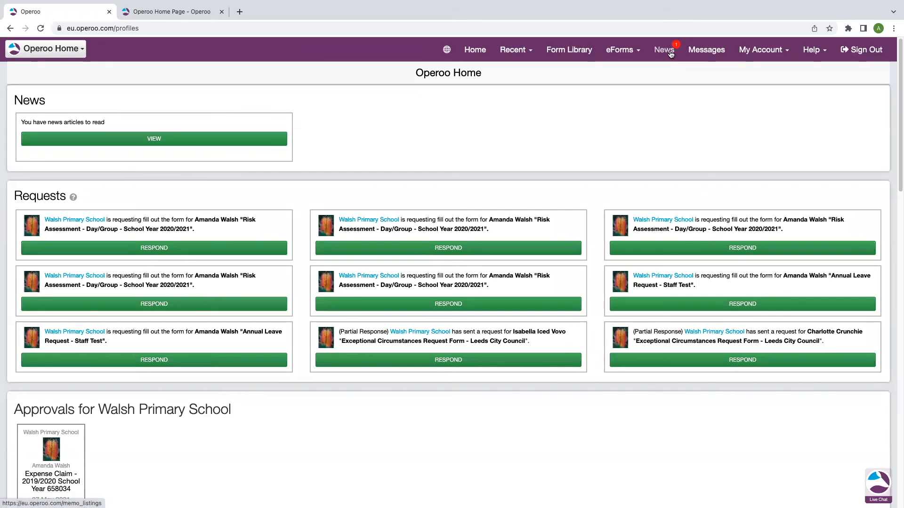
pyautogui.click(670, 51)
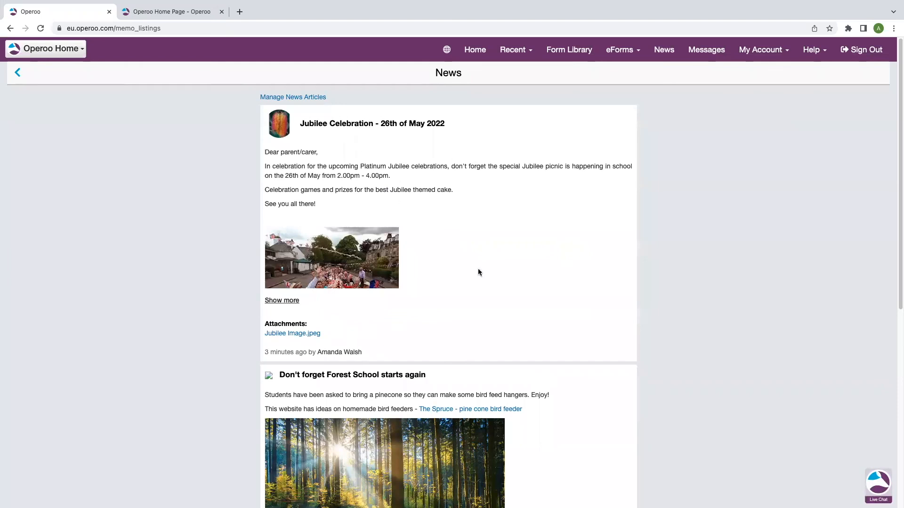
pyautogui.scroll(-5, 395, 307)
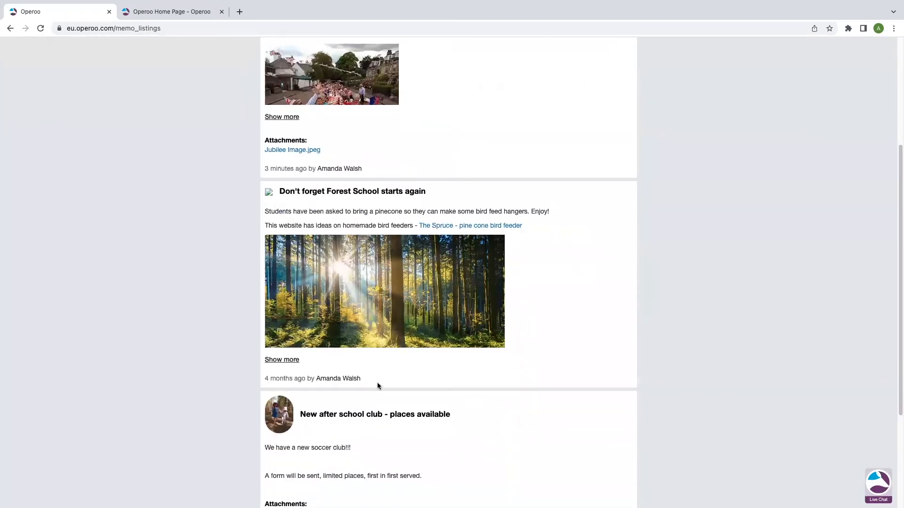
pyautogui.scroll(5, 408, 371)
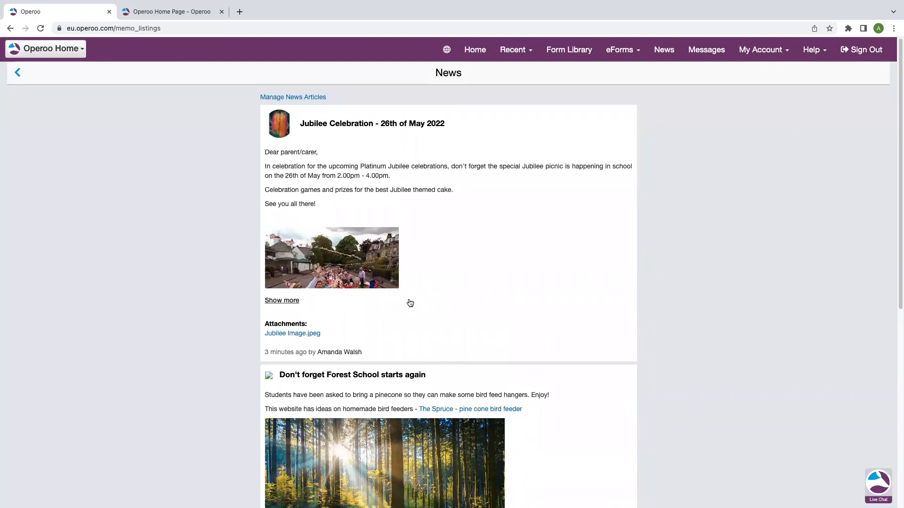
pyautogui.click(47, 49)
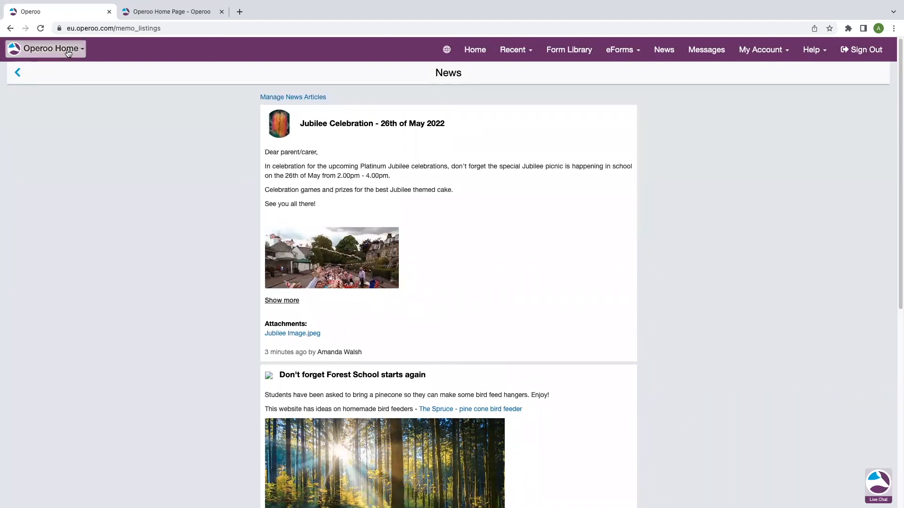
pyautogui.click(51, 69)
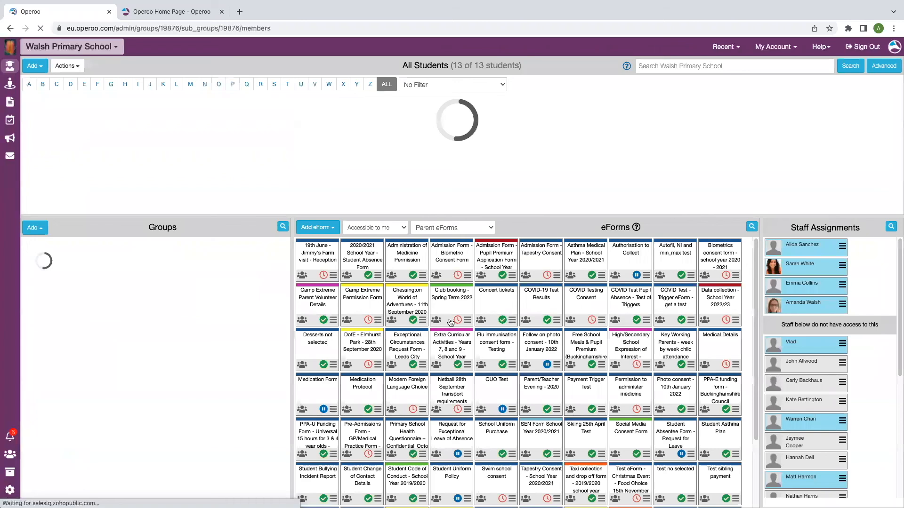